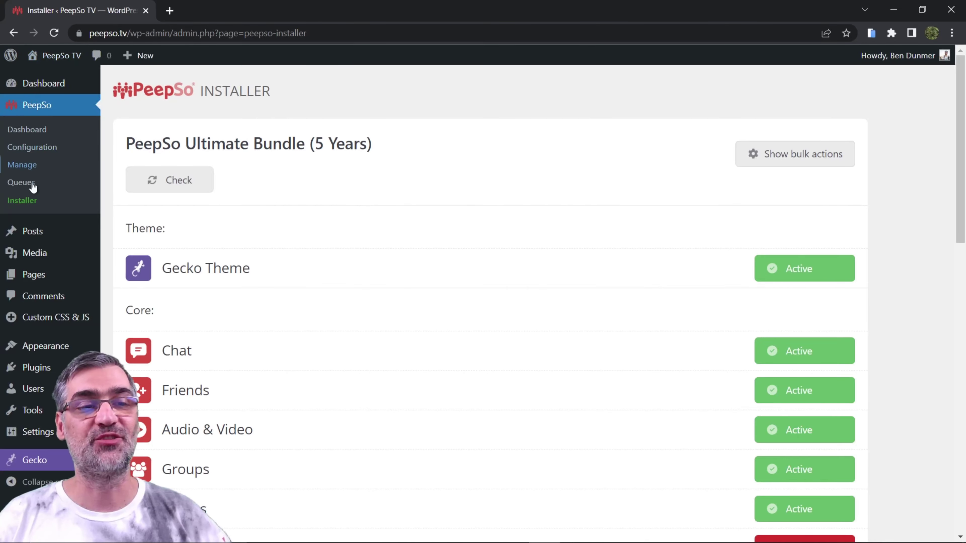
Scroll through the Installer's add-on list to the Monetization and Early Access entries.
{"action": "scroll", "coordinate": [300, 299], "scroll_direction": "down", "scroll_amount": 6}
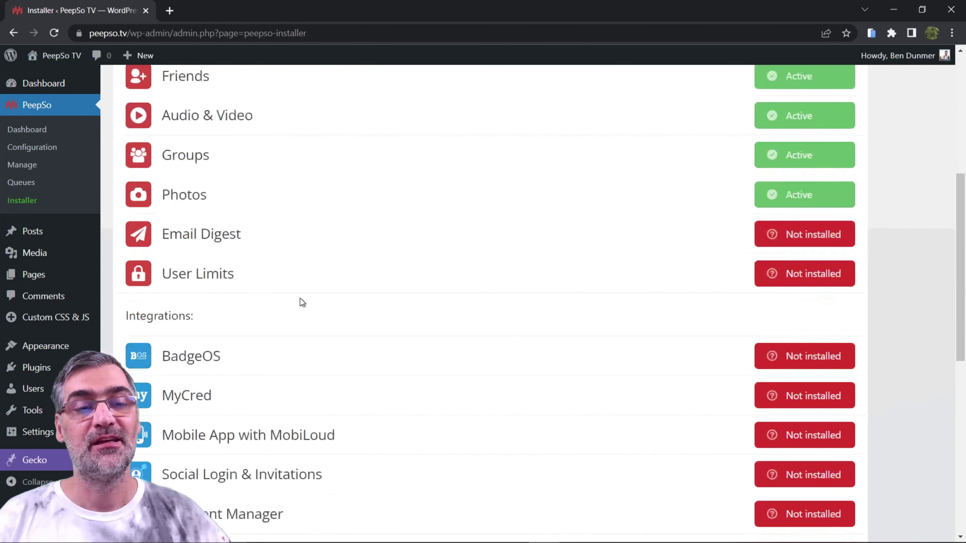
{"action": "scroll", "coordinate": [300, 298], "scroll_direction": "down", "scroll_amount": 10}
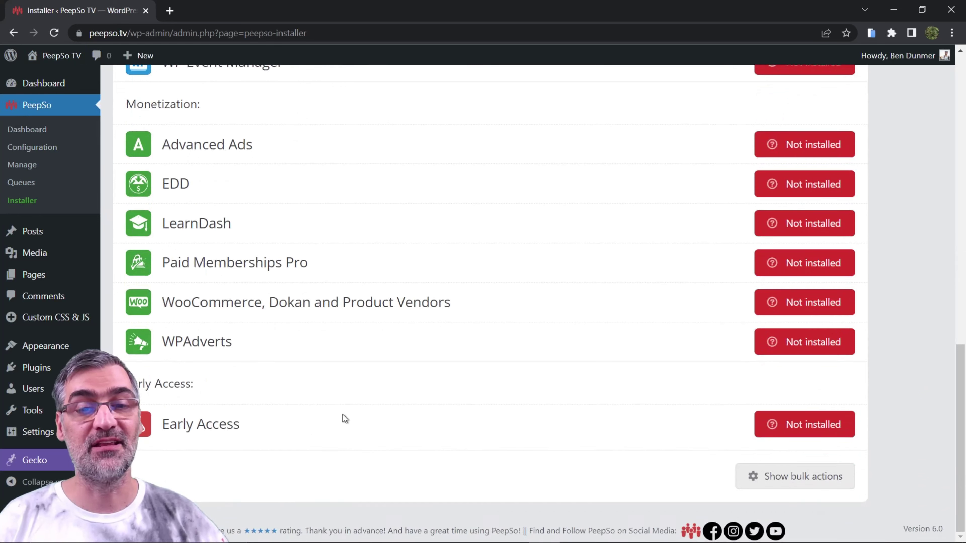
{"action": "scroll", "coordinate": [341, 416], "scroll_direction": "up", "scroll_amount": 15}
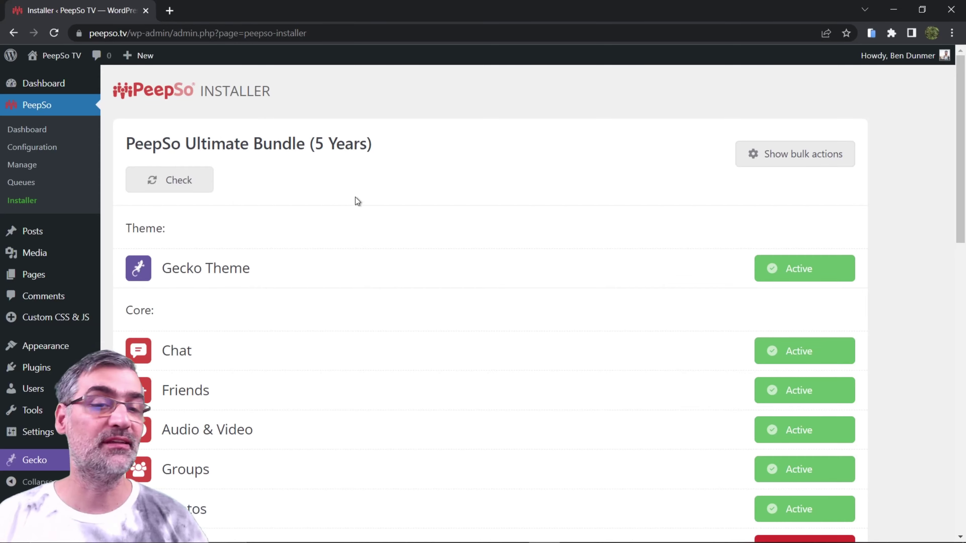
{"action": "scroll", "coordinate": [356, 200], "scroll_direction": "down", "scroll_amount": 15}
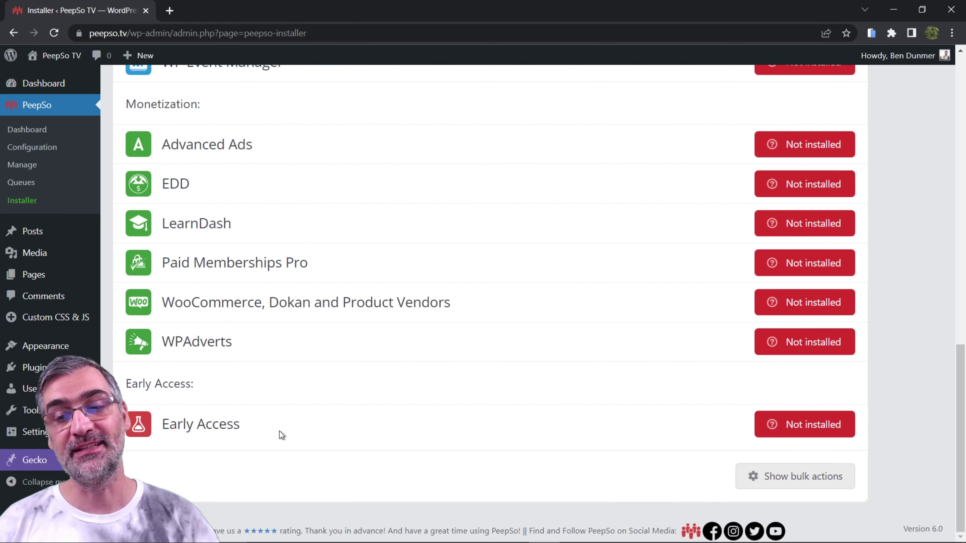
Install and activate the Early Access add-on, then go to PeepSo Configuration.
{"action": "left_click", "coordinate": [797, 427]}
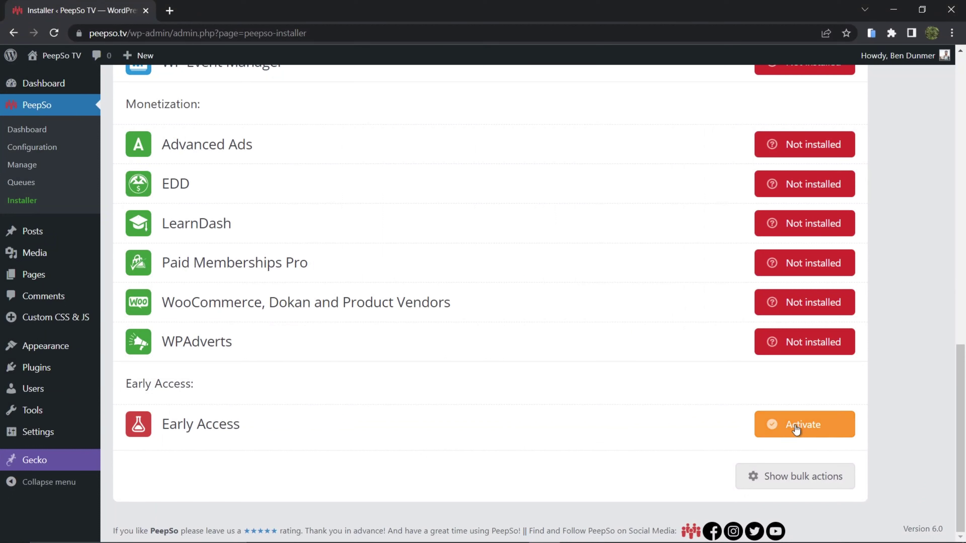
{"action": "left_click", "coordinate": [795, 428]}
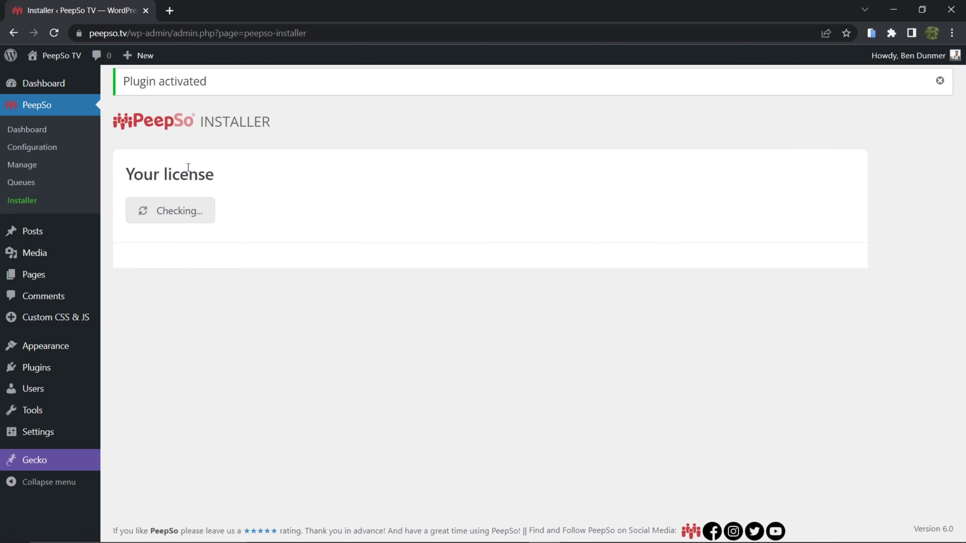
{"action": "left_click", "coordinate": [38, 152]}
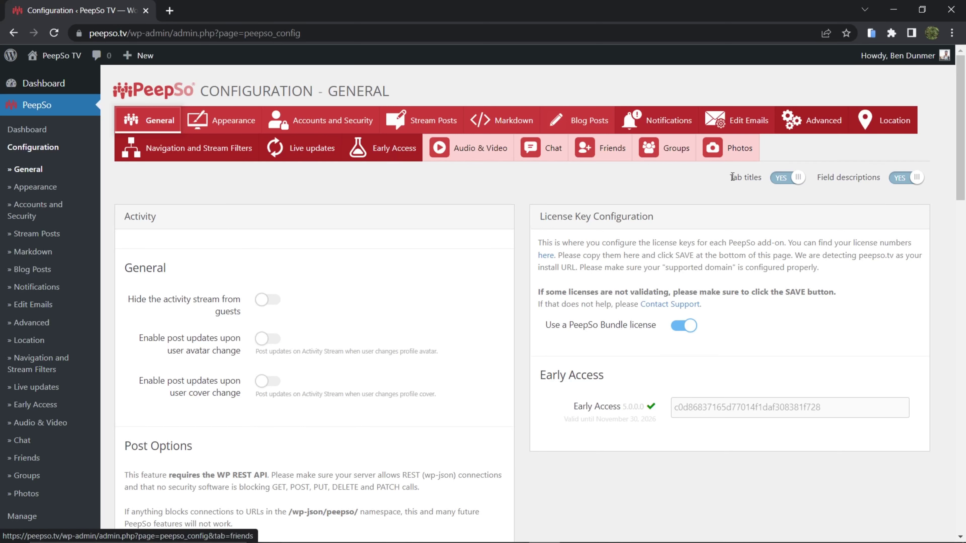
Toggle the configuration tab titles off and back on.
{"action": "left_click", "coordinate": [785, 178]}
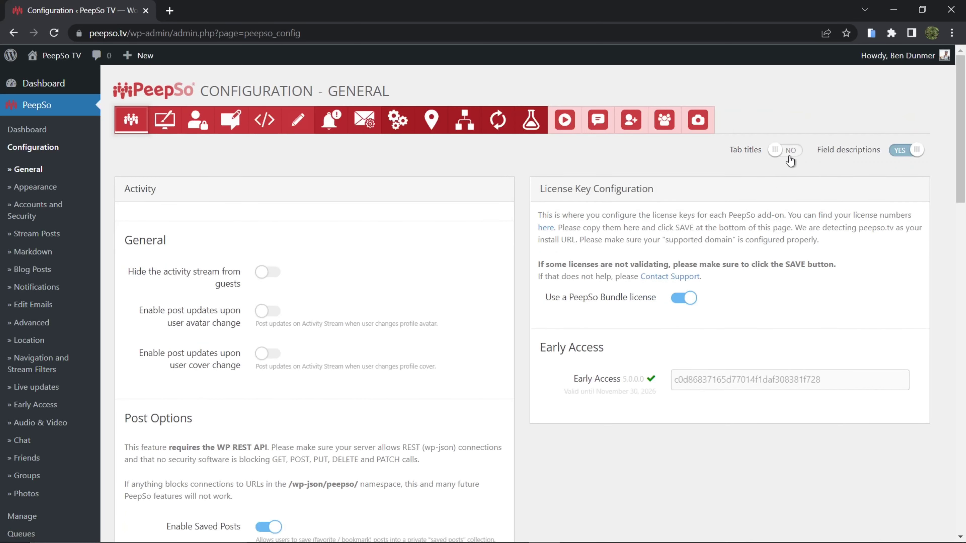
{"action": "left_click", "coordinate": [787, 152]}
{"action": "left_click", "coordinate": [783, 179]}
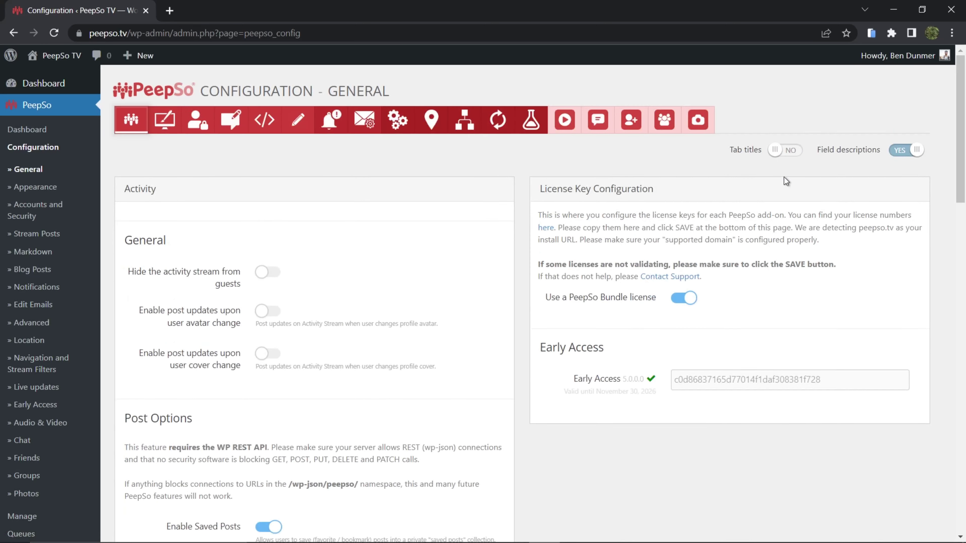
{"action": "left_click", "coordinate": [787, 153]}
Open the Early Access tab and read its introductory notice about experimental features.
{"action": "left_click", "coordinate": [377, 158]}
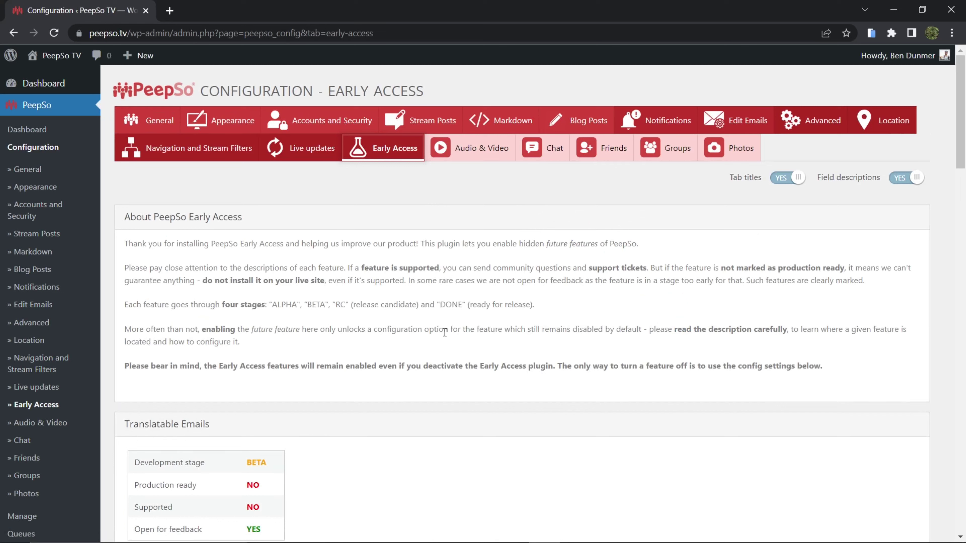
{"action": "left_click_drag", "start_coordinate": [122, 245], "coordinate": [829, 380]}
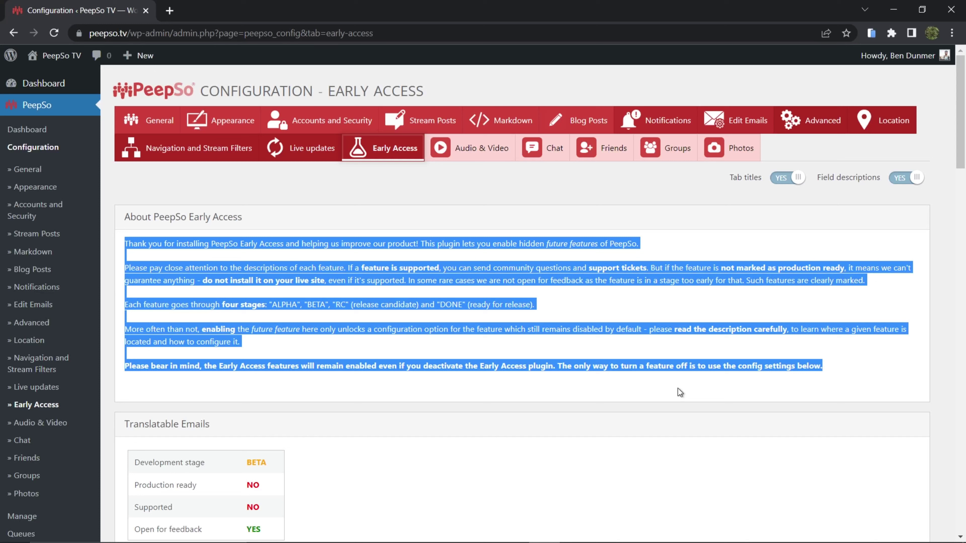
{"action": "left_click", "coordinate": [323, 396]}
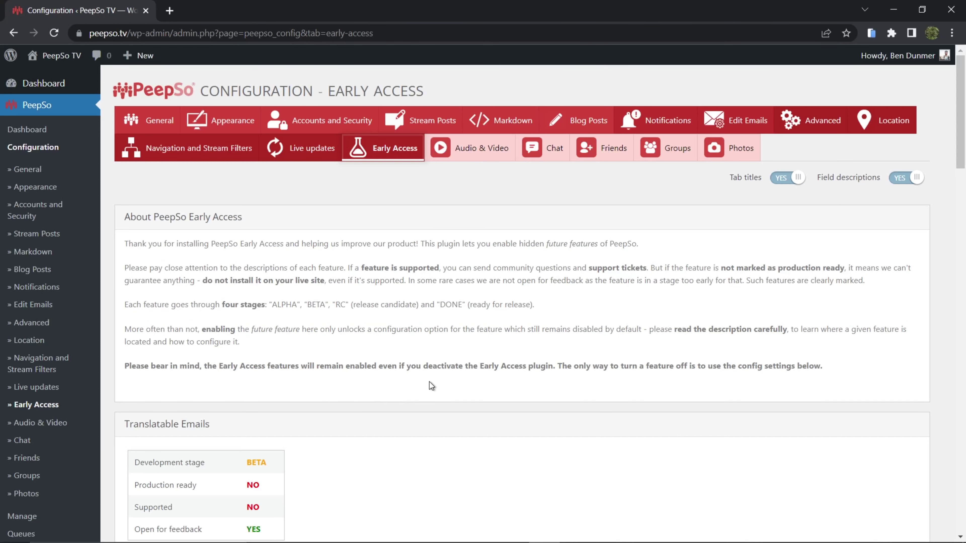
{"action": "scroll", "coordinate": [429, 380], "scroll_direction": "down", "scroll_amount": 5}
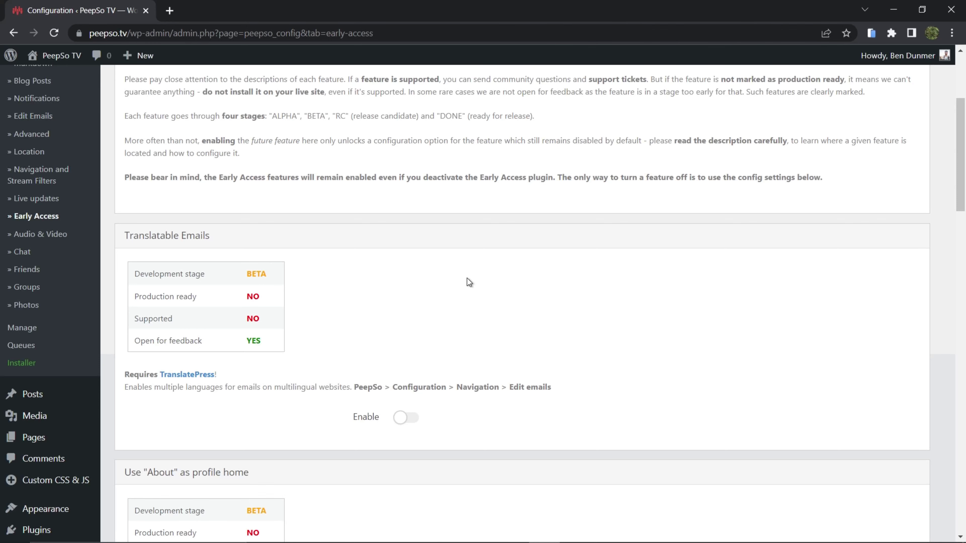
Review the Early Access features and toggle Translatable Emails on and back off.
{"action": "scroll", "coordinate": [471, 287], "scroll_direction": "up", "scroll_amount": 2}
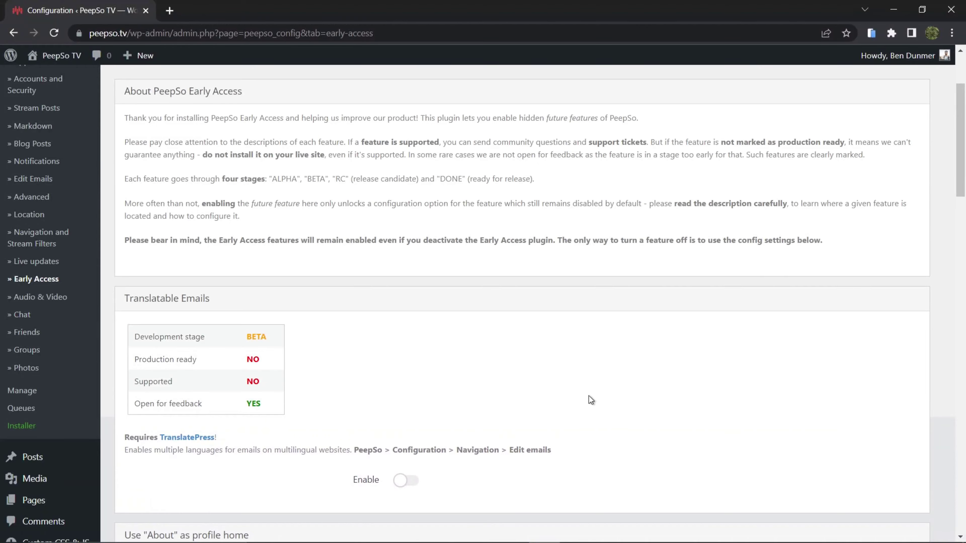
{"action": "scroll", "coordinate": [568, 382], "scroll_direction": "down", "scroll_amount": 15}
{"action": "scroll", "coordinate": [569, 382], "scroll_direction": "down", "scroll_amount": 10}
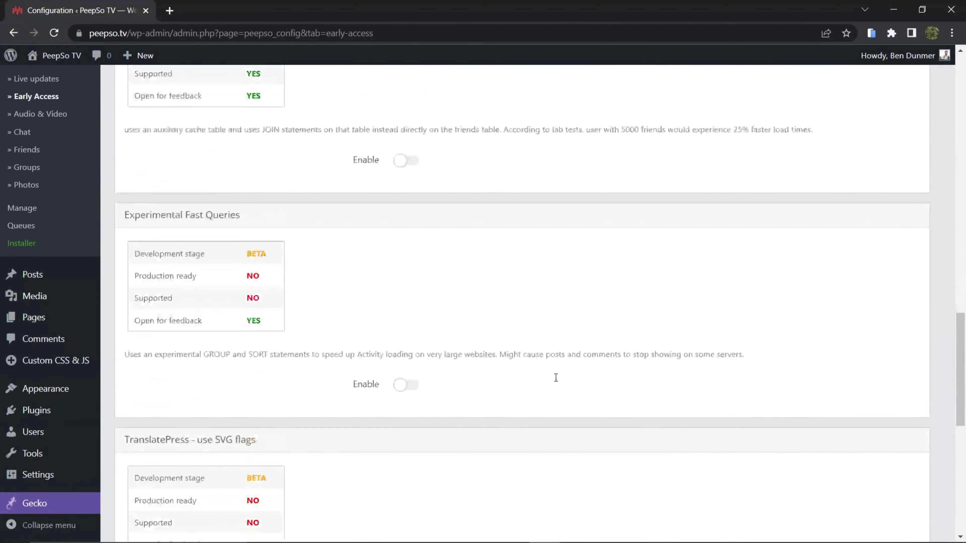
{"action": "scroll", "coordinate": [551, 376], "scroll_direction": "up", "scroll_amount": 20}
{"action": "scroll", "coordinate": [537, 368], "scroll_direction": "up", "scroll_amount": 5}
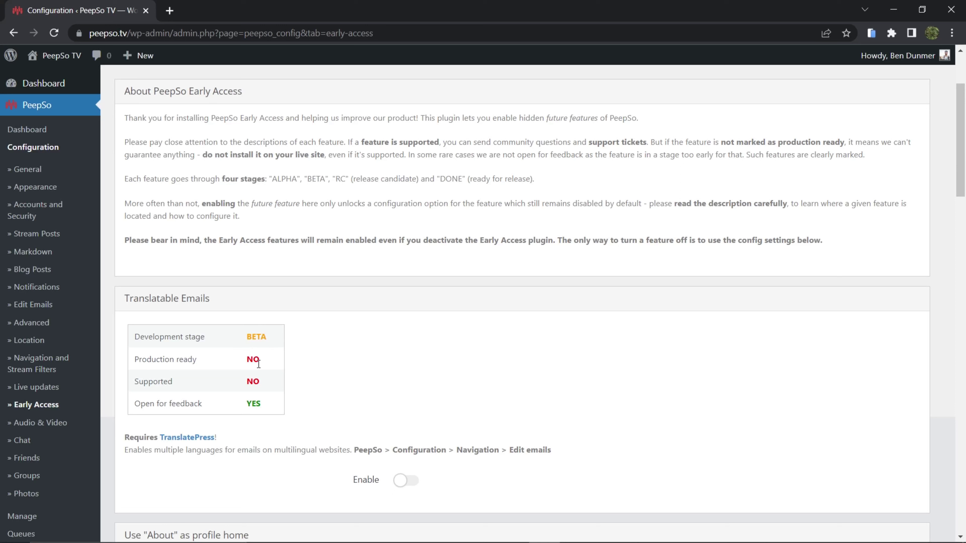
{"action": "left_click", "coordinate": [405, 481]}
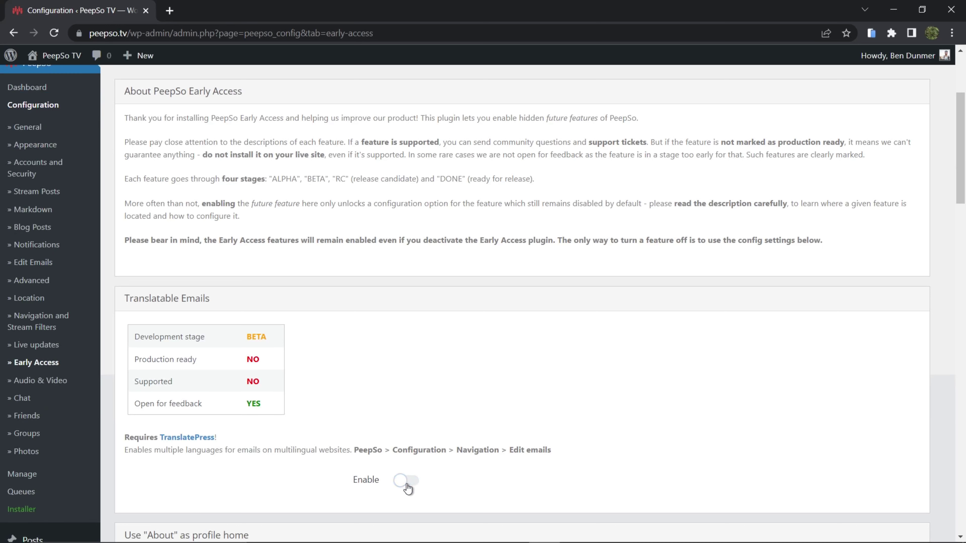
{"action": "left_click", "coordinate": [415, 486]}
Note Translatable Emails' 'Supported: NO' status, then scroll to the New Search section.
{"action": "left_click_drag", "start_coordinate": [135, 380], "coordinate": [271, 384]}
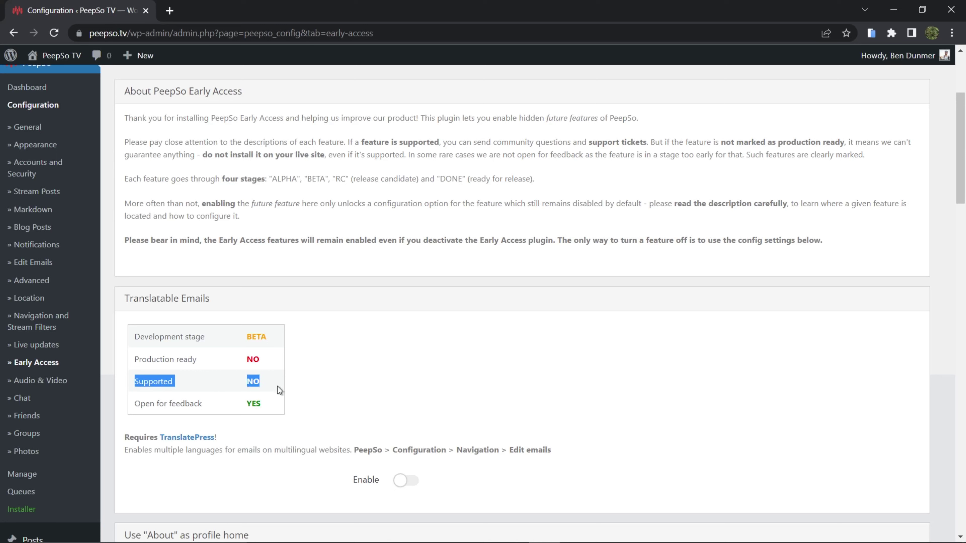
{"action": "left_click", "coordinate": [360, 378]}
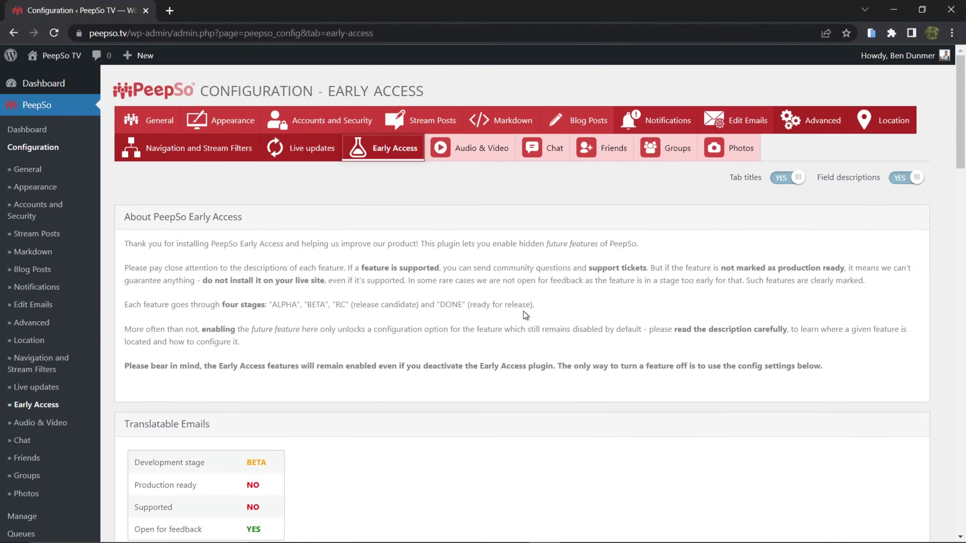
{"action": "scroll", "coordinate": [523, 318], "scroll_direction": "down", "scroll_amount": 10}
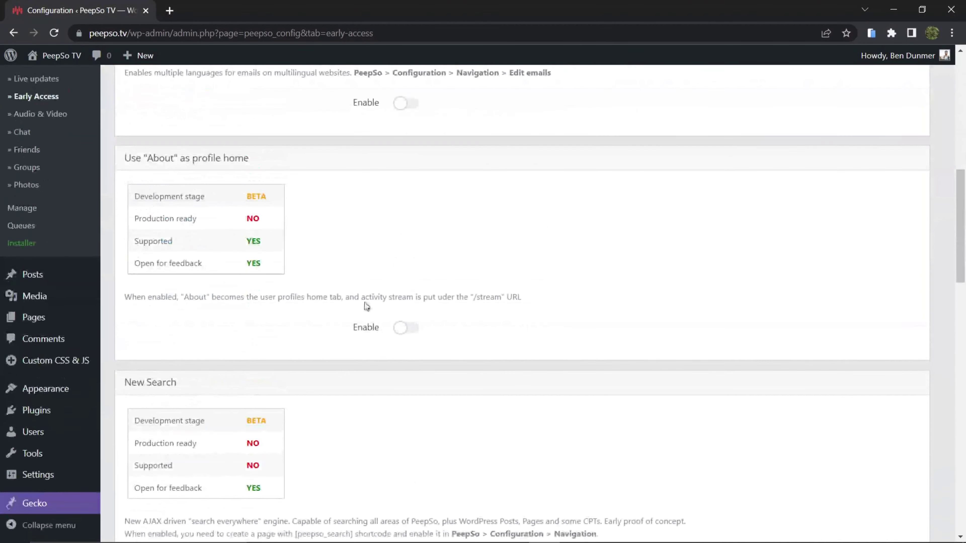
{"action": "scroll", "coordinate": [495, 236], "scroll_direction": "down", "scroll_amount": 10}
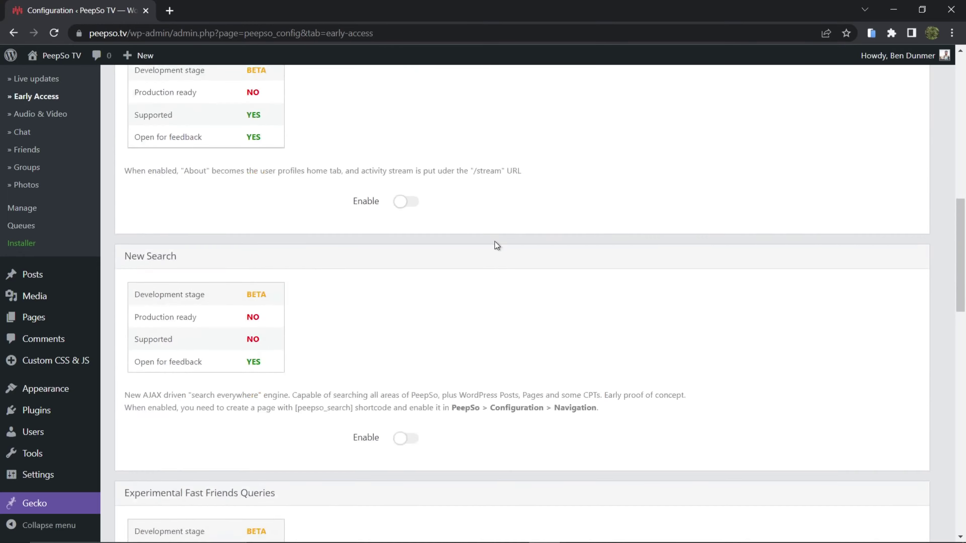
{"action": "scroll", "coordinate": [490, 253], "scroll_direction": "up", "scroll_amount": 3}
{"action": "scroll", "coordinate": [490, 260], "scroll_direction": "up", "scroll_amount": 5}
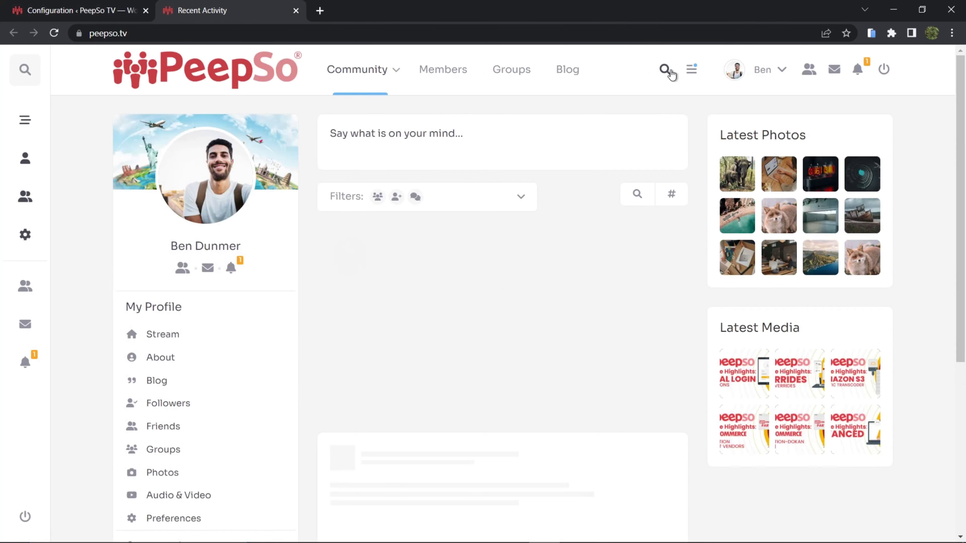
Search the community site for 'Diana', which returns Nothing Found.
{"action": "left_click", "coordinate": [665, 69]}
{"action": "left_click", "coordinate": [438, 65]}
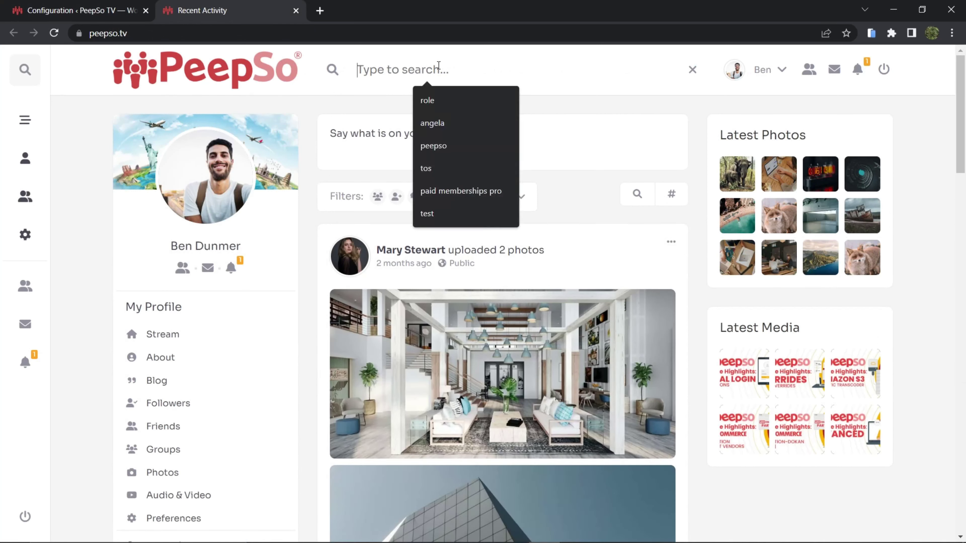
{"action": "left_click", "coordinate": [433, 123]}
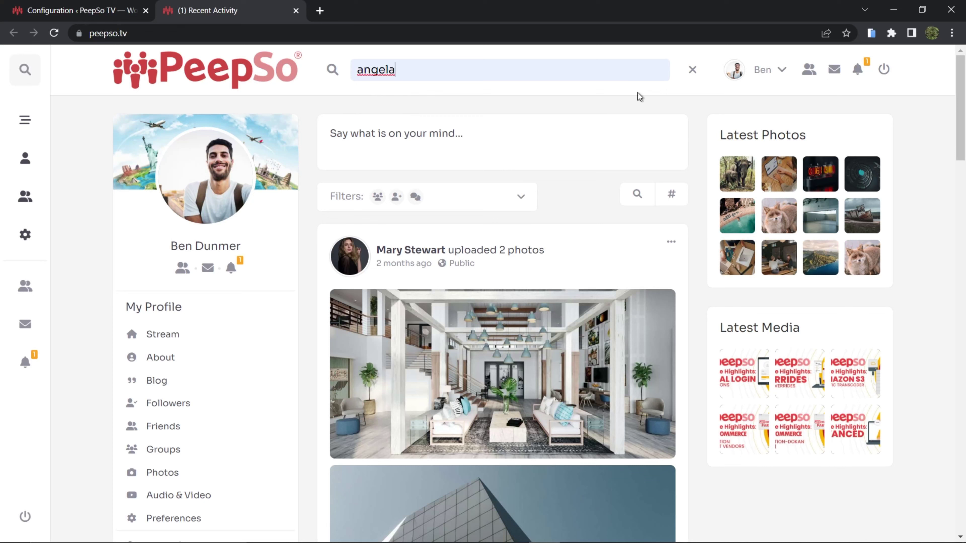
{"action": "scroll", "coordinate": [259, 253], "scroll_direction": "down", "scroll_amount": 10}
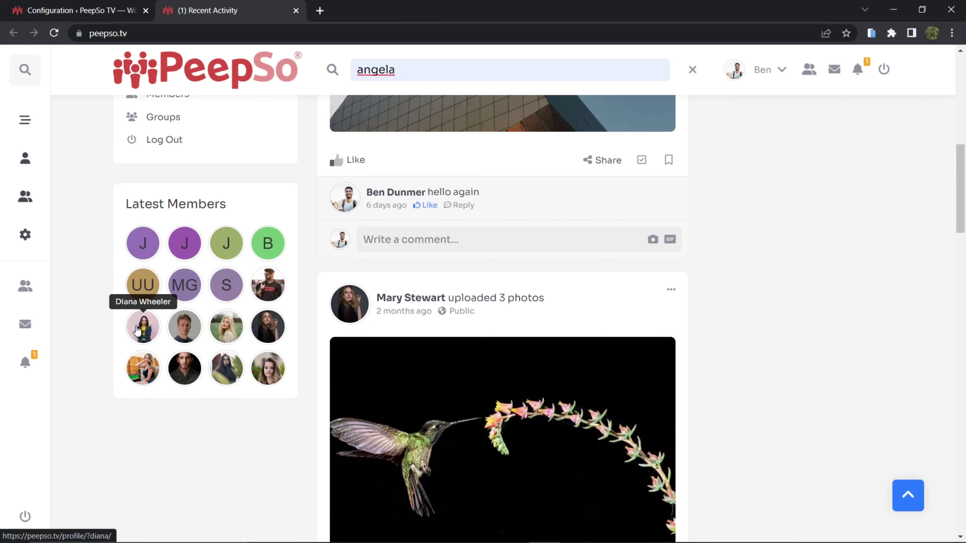
{"action": "scroll", "coordinate": [345, 328], "scroll_direction": "up", "scroll_amount": 10}
{"action": "left_click_drag", "start_coordinate": [401, 73], "coordinate": [358, 72]}
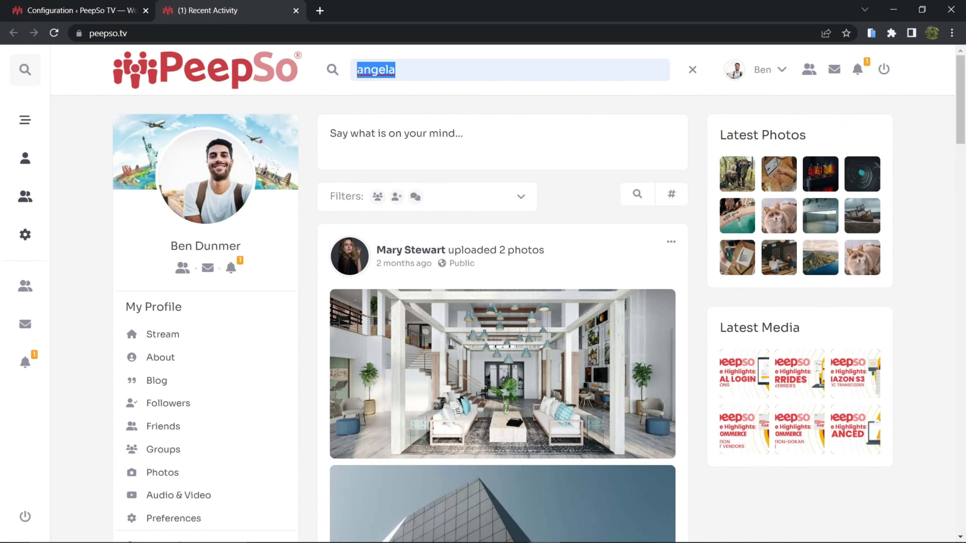
{"action": "type", "text": "Dian"}
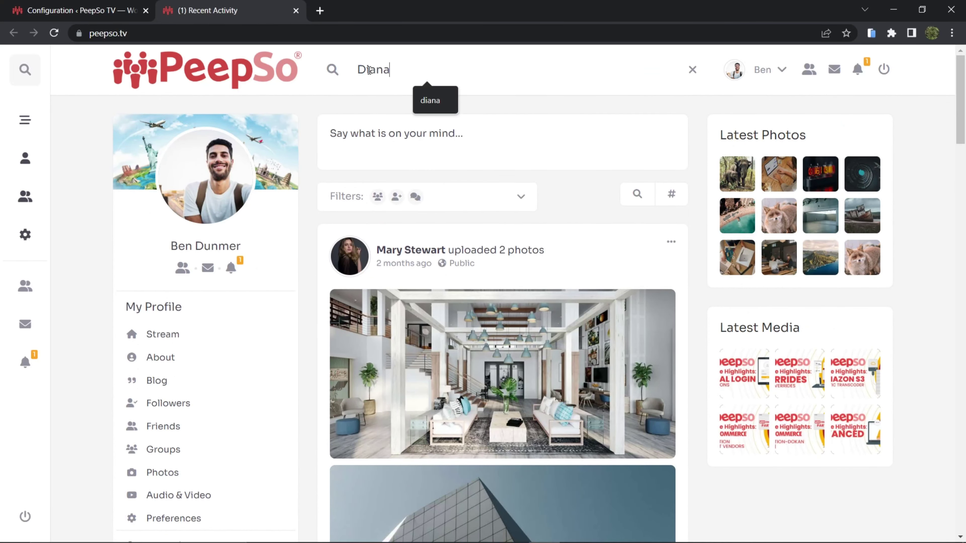
{"action": "type", "text": "a"}
{"action": "key", "text": "Return"}
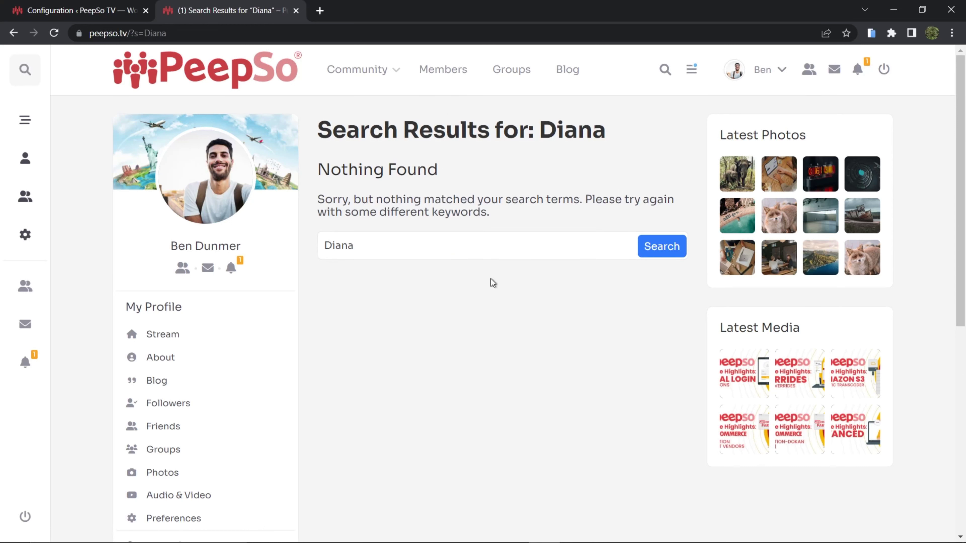
Reopen and close the search bar, then go to the Blog page.
{"action": "left_click", "coordinate": [665, 69]}
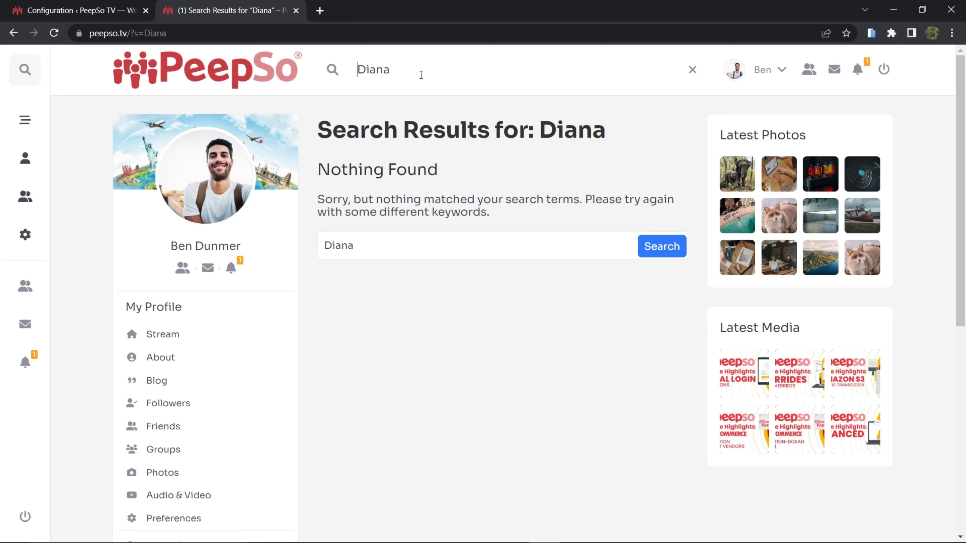
{"action": "left_click", "coordinate": [692, 70]}
{"action": "left_click", "coordinate": [561, 71]}
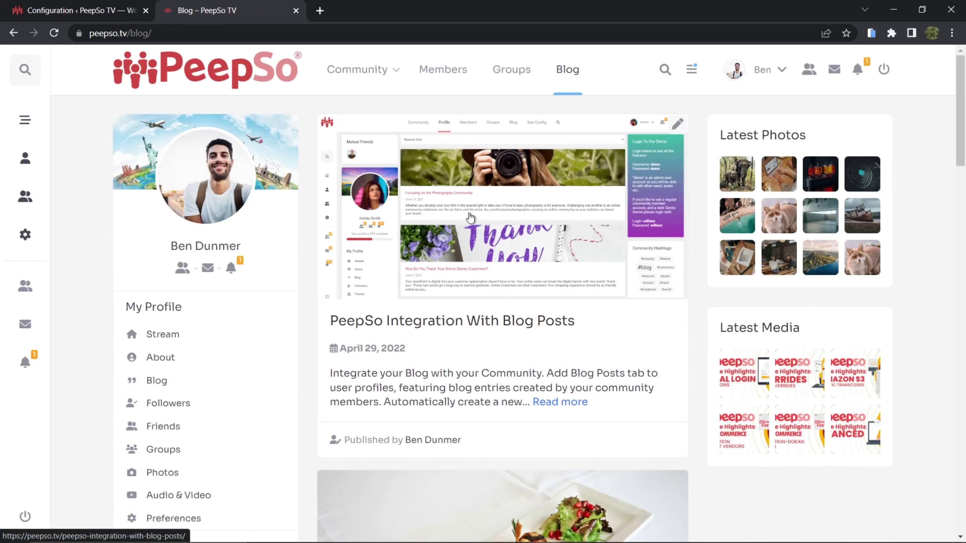
Copy the word 'Integrate' from the blog post.
{"action": "scroll", "coordinate": [355, 283], "scroll_direction": "down", "scroll_amount": 3}
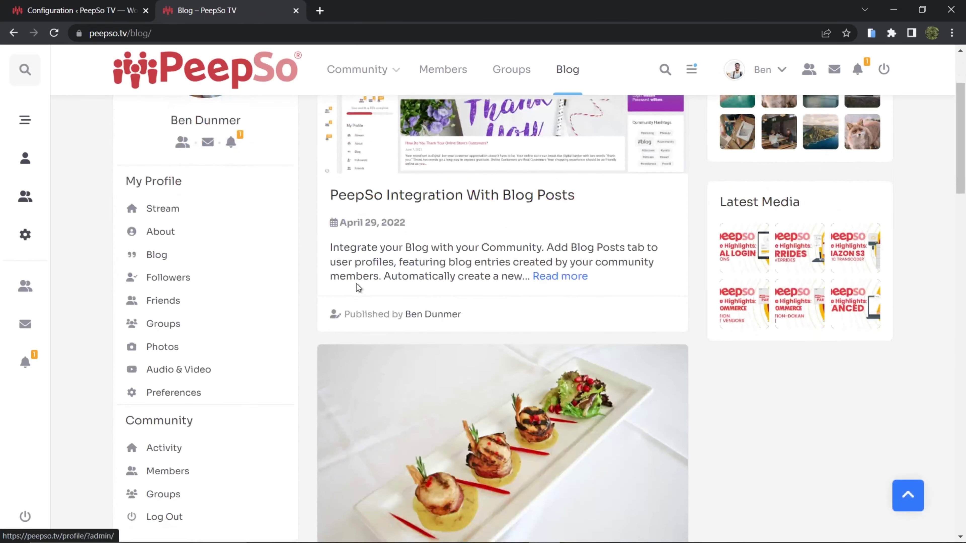
{"action": "double_click", "coordinate": [377, 245]}
{"action": "key", "text": "ctrl+c"}
{"action": "right_click", "coordinate": [352, 248]}
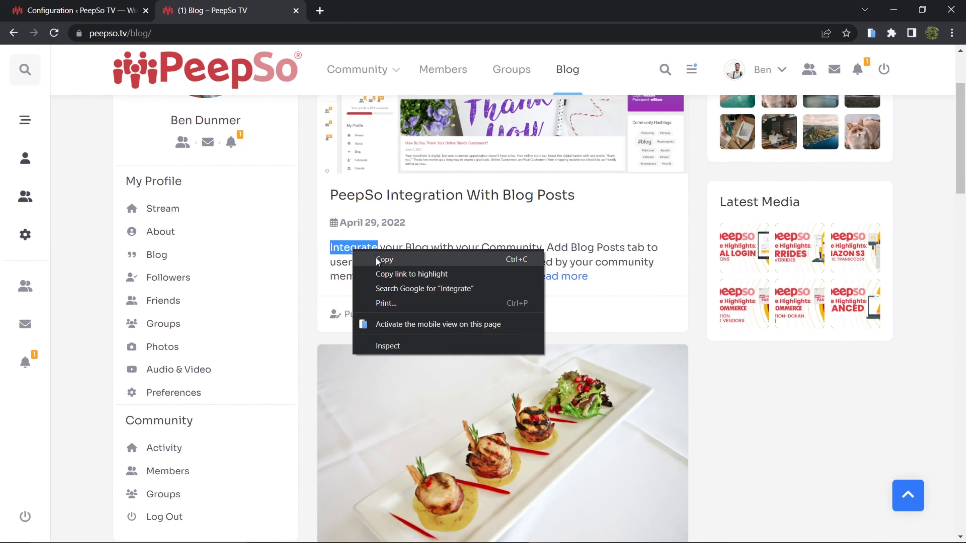
{"action": "key", "text": "Escape"}
Paste 'Integrate' into the header search and submit it.
{"action": "scroll", "coordinate": [501, 246], "scroll_direction": "up", "scroll_amount": 3}
{"action": "left_click", "coordinate": [665, 70]}
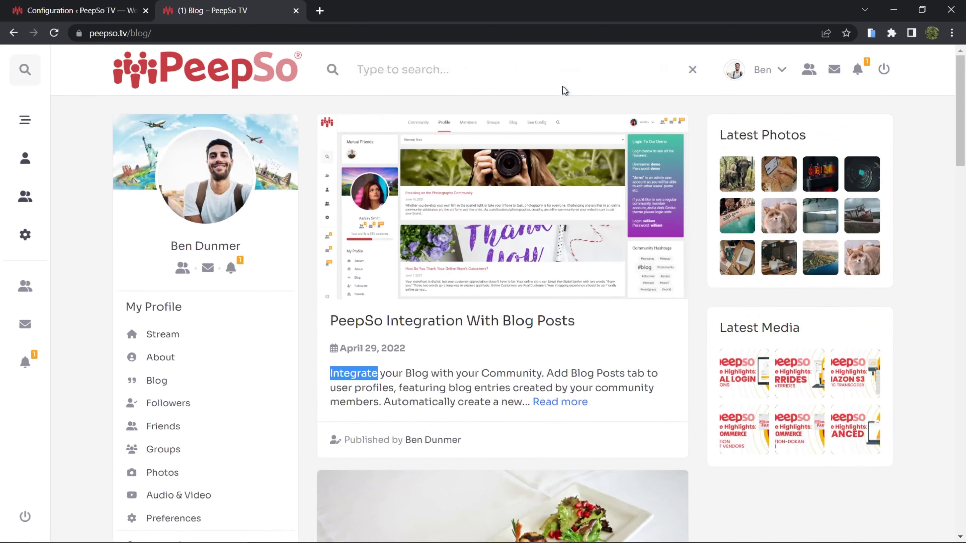
{"action": "left_click", "coordinate": [415, 68]}
{"action": "right_click", "coordinate": [415, 70]}
{"action": "left_click", "coordinate": [437, 163]}
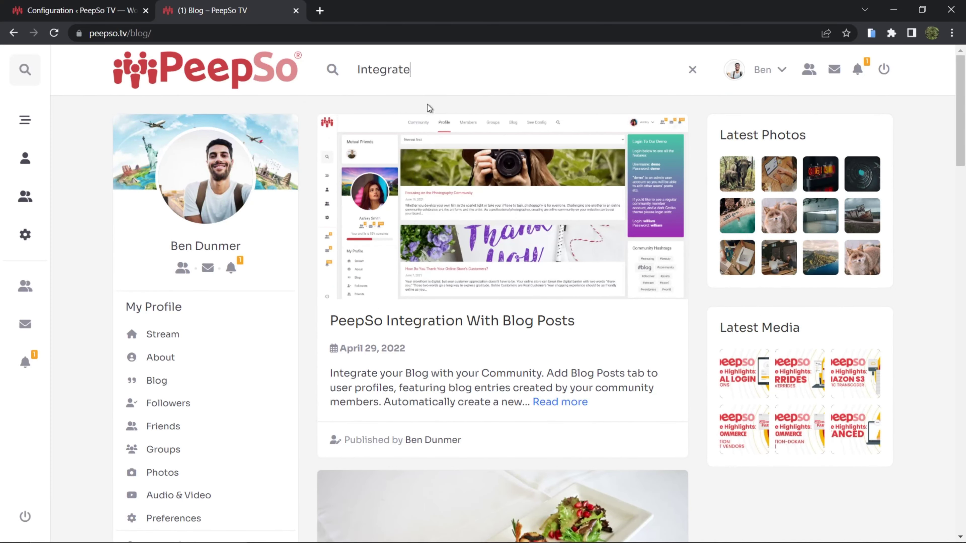
{"action": "key", "text": "Return"}
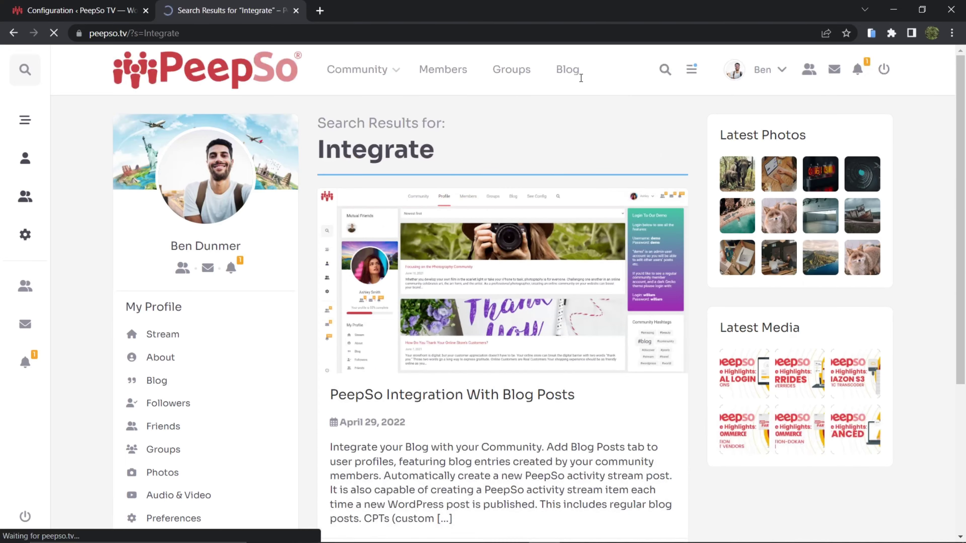
Review the 'PeepSo Integration With Blog Posts' result, close search, and return to Recent Activity.
{"action": "scroll", "coordinate": [513, 277], "scroll_direction": "down", "scroll_amount": 5}
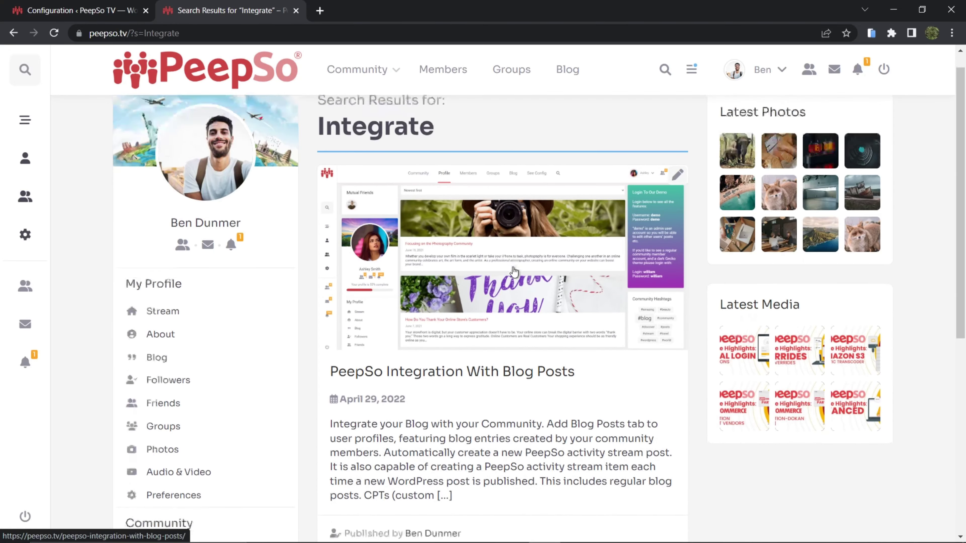
{"action": "scroll", "coordinate": [513, 280], "scroll_direction": "up", "scroll_amount": 4}
{"action": "scroll", "coordinate": [516, 283], "scroll_direction": "up", "scroll_amount": 2}
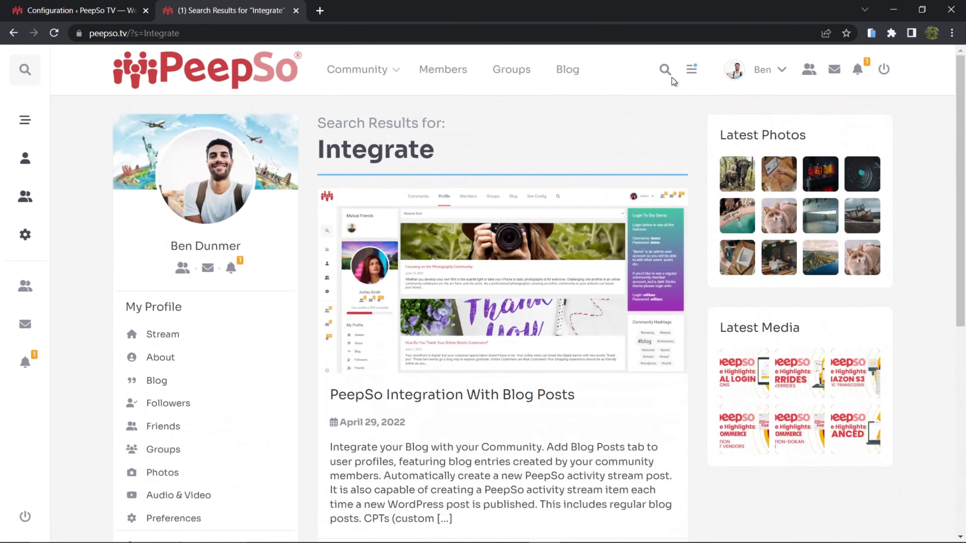
{"action": "left_click", "coordinate": [665, 70]}
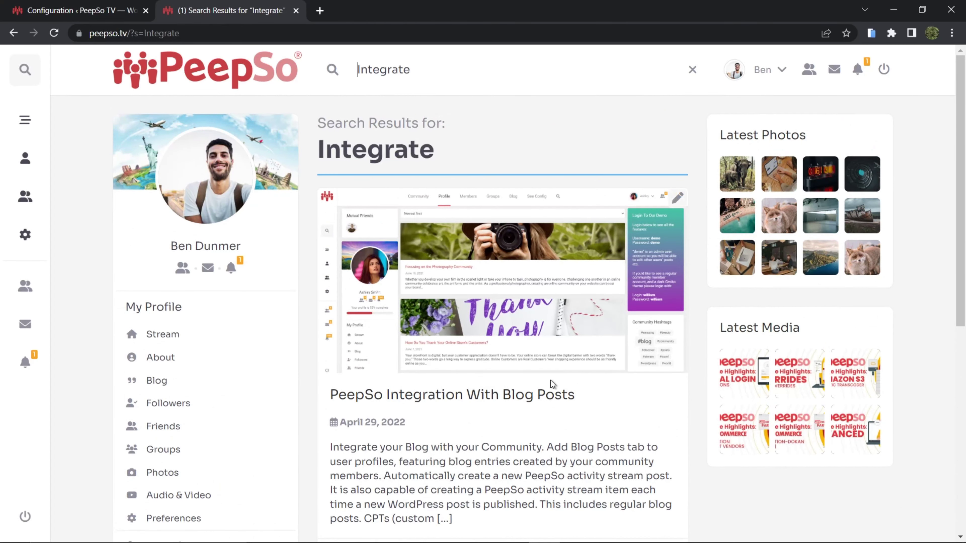
{"action": "scroll", "coordinate": [552, 382], "scroll_direction": "down", "scroll_amount": 6}
{"action": "scroll", "coordinate": [552, 375], "scroll_direction": "up", "scroll_amount": 1}
{"action": "scroll", "coordinate": [554, 368], "scroll_direction": "up", "scroll_amount": 5}
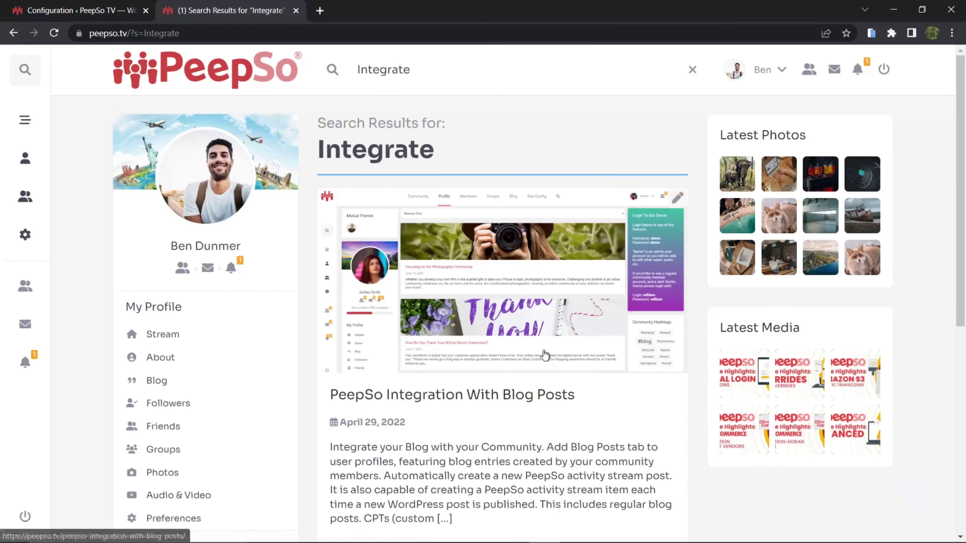
{"action": "left_click", "coordinate": [692, 69]}
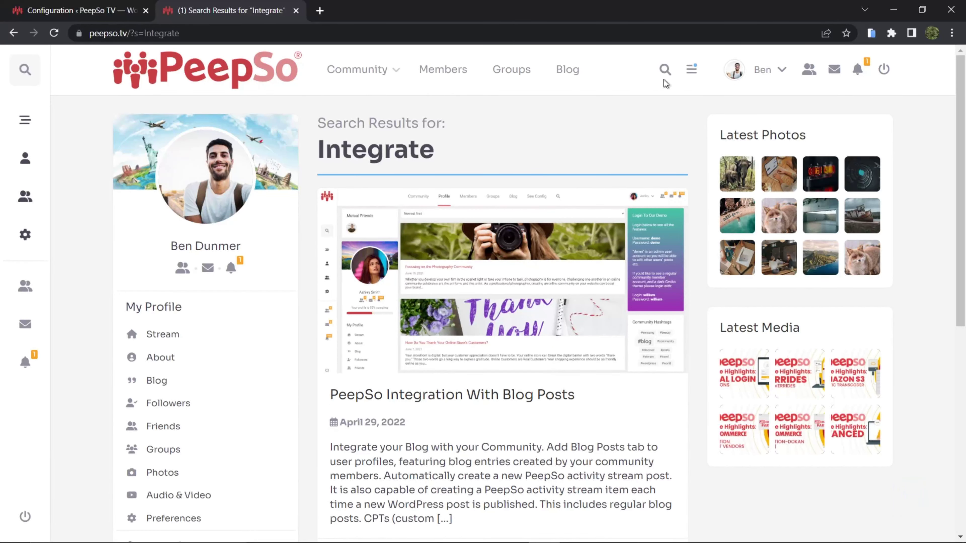
{"action": "left_click", "coordinate": [346, 69]}
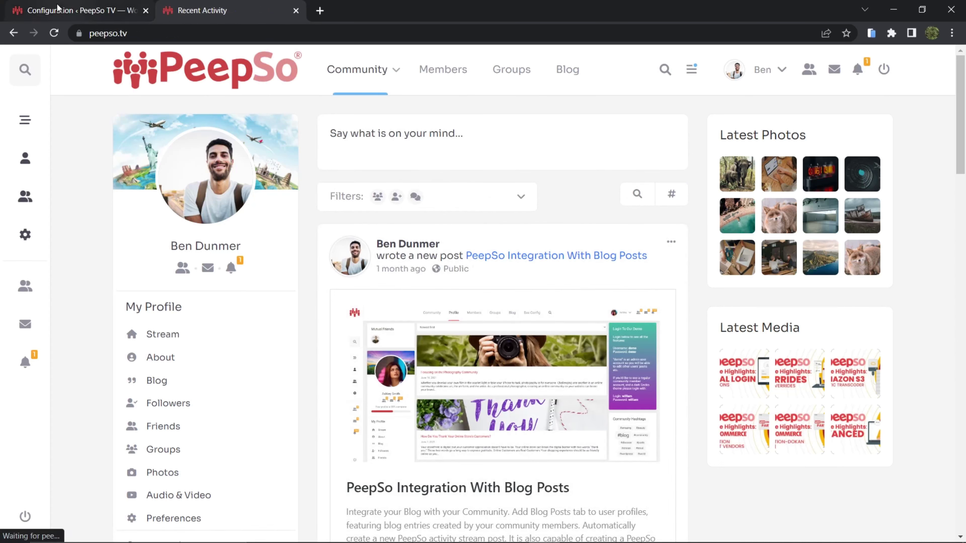
Back in the admin's Early Access settings, enable New Search and save the settings.
{"action": "left_click", "coordinate": [120, 9]}
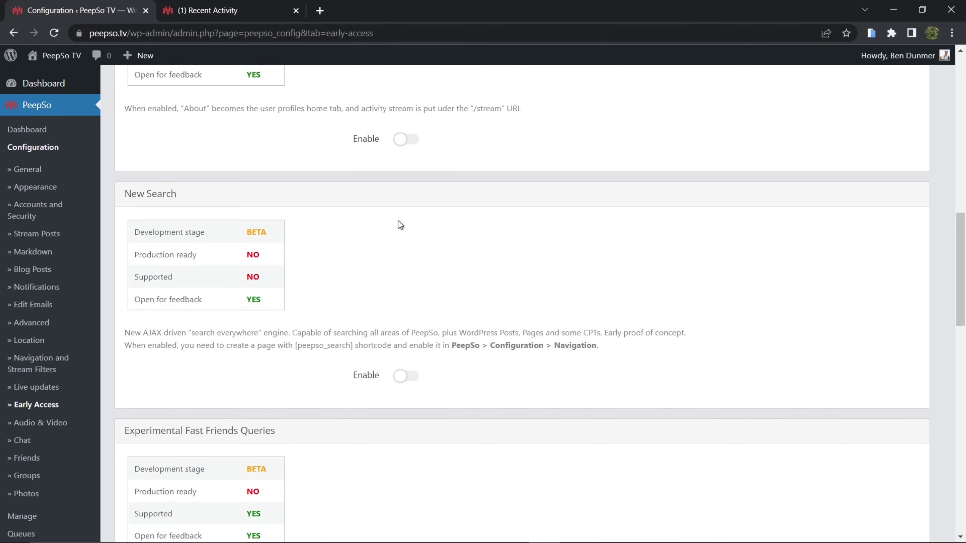
{"action": "left_click", "coordinate": [403, 375]}
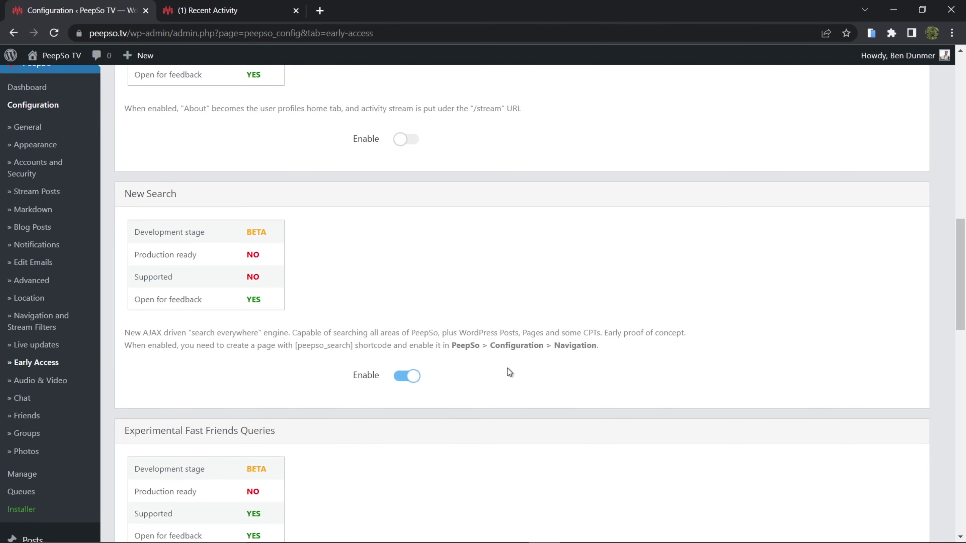
{"action": "scroll", "coordinate": [559, 363], "scroll_direction": "down", "scroll_amount": 10}
{"action": "left_click", "coordinate": [476, 463]}
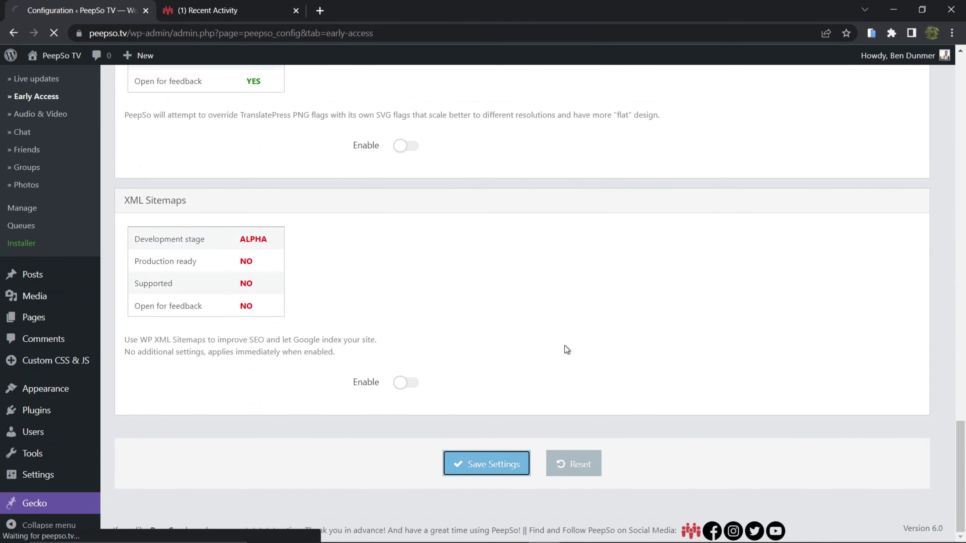
{"action": "scroll", "coordinate": [532, 303], "scroll_direction": "down", "scroll_amount": 15}
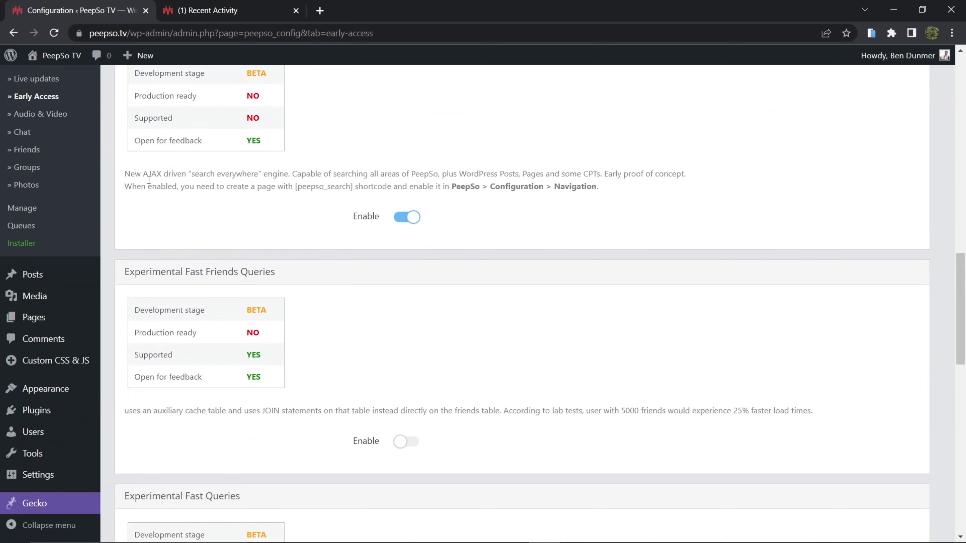
{"action": "scroll", "coordinate": [261, 216], "scroll_direction": "up", "scroll_amount": 2}
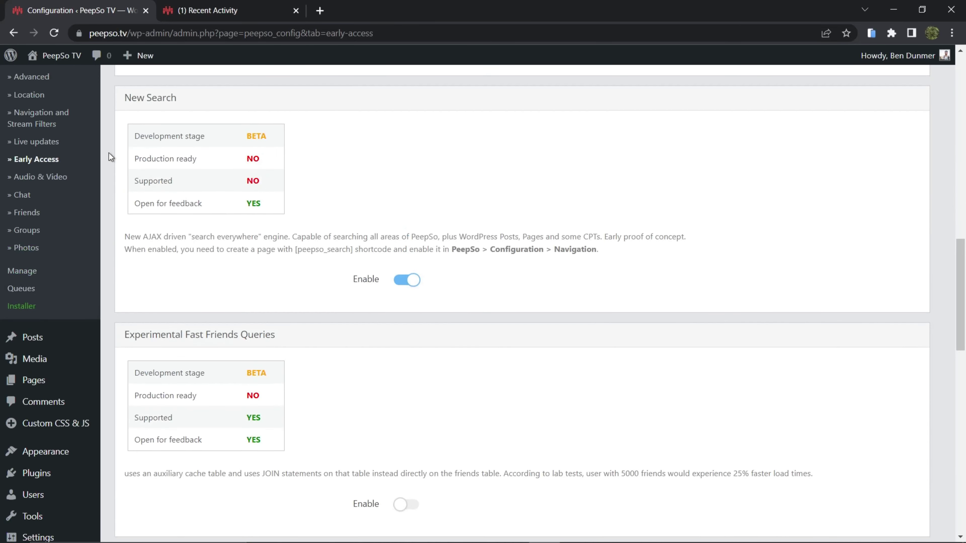
{"action": "scroll", "coordinate": [98, 232], "scroll_direction": "up", "scroll_amount": 10}
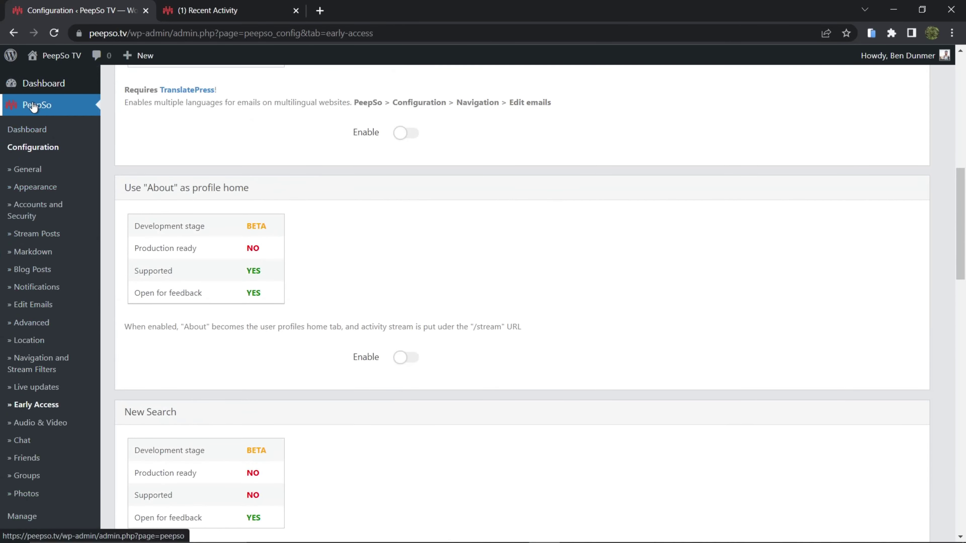
In Navigation and Stream Filters, find the Search setting and select its [peepso_search] shortcode.
{"action": "left_click", "coordinate": [31, 150]}
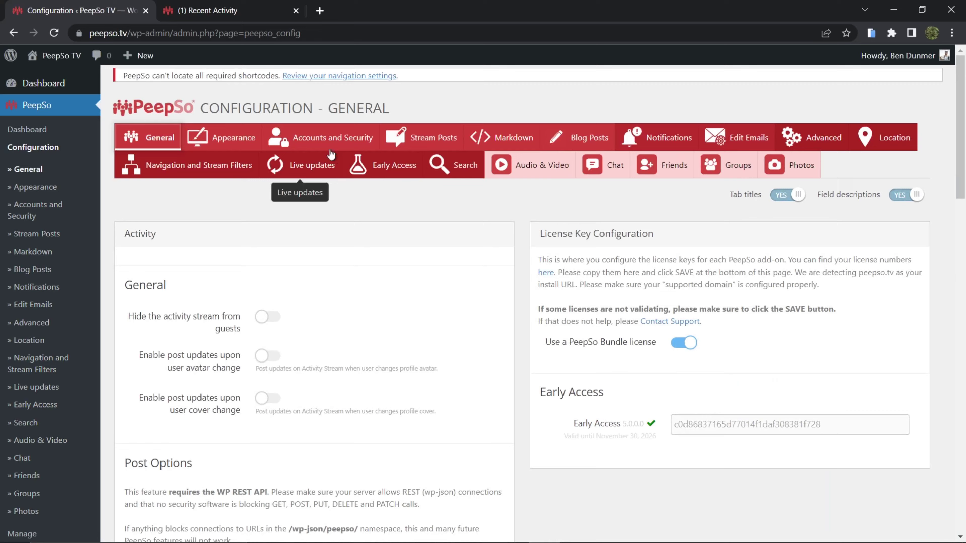
{"action": "left_click", "coordinate": [172, 167]}
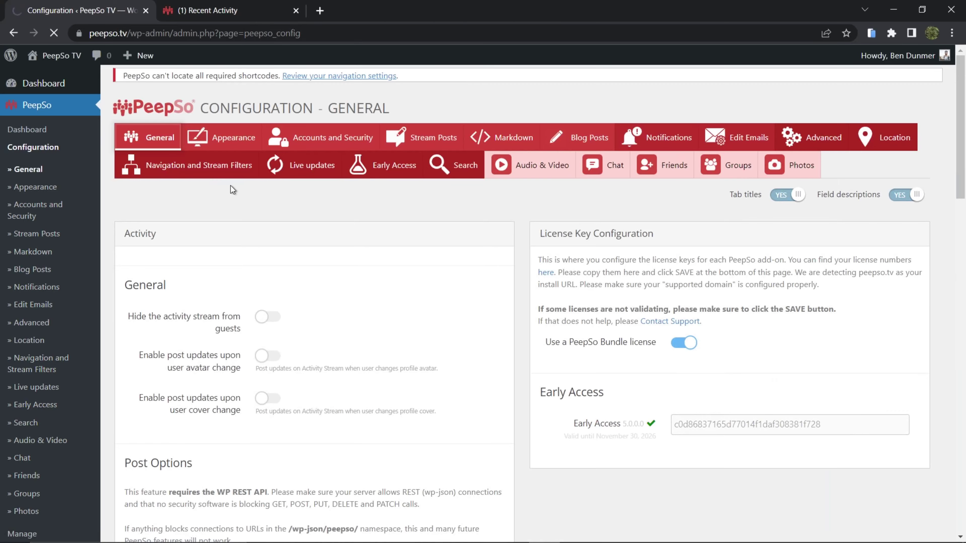
{"action": "scroll", "coordinate": [613, 262], "scroll_direction": "down", "scroll_amount": 7}
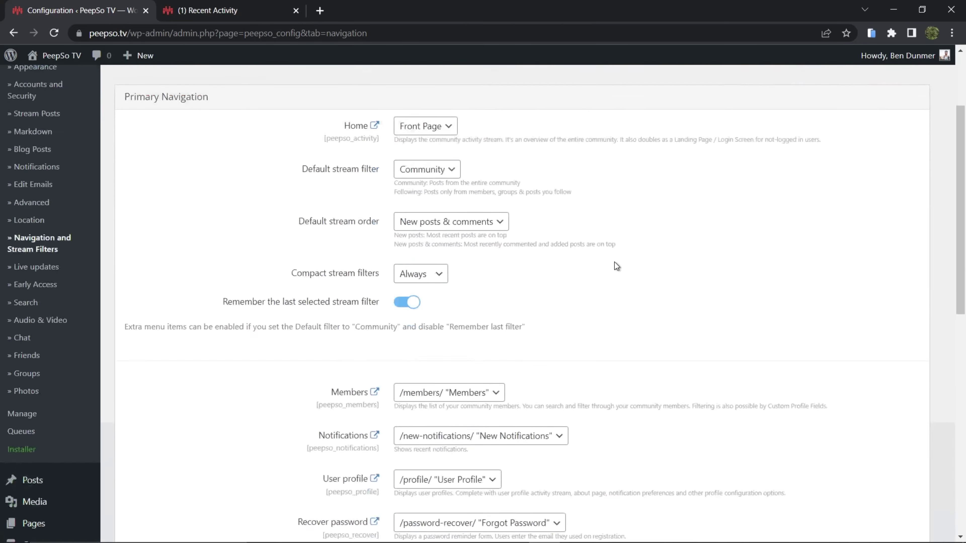
{"action": "scroll", "coordinate": [605, 262], "scroll_direction": "down", "scroll_amount": 3}
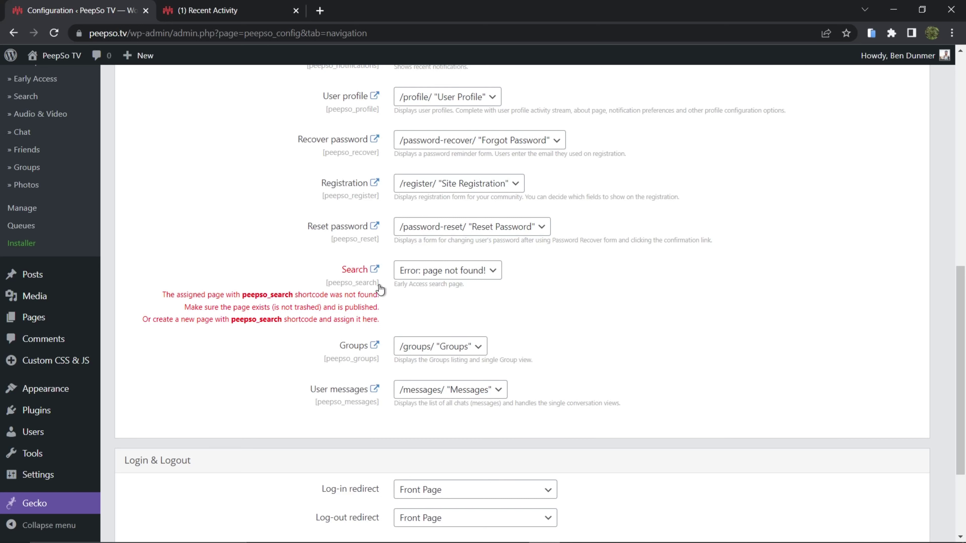
{"action": "left_click_drag", "start_coordinate": [380, 289], "coordinate": [356, 291]}
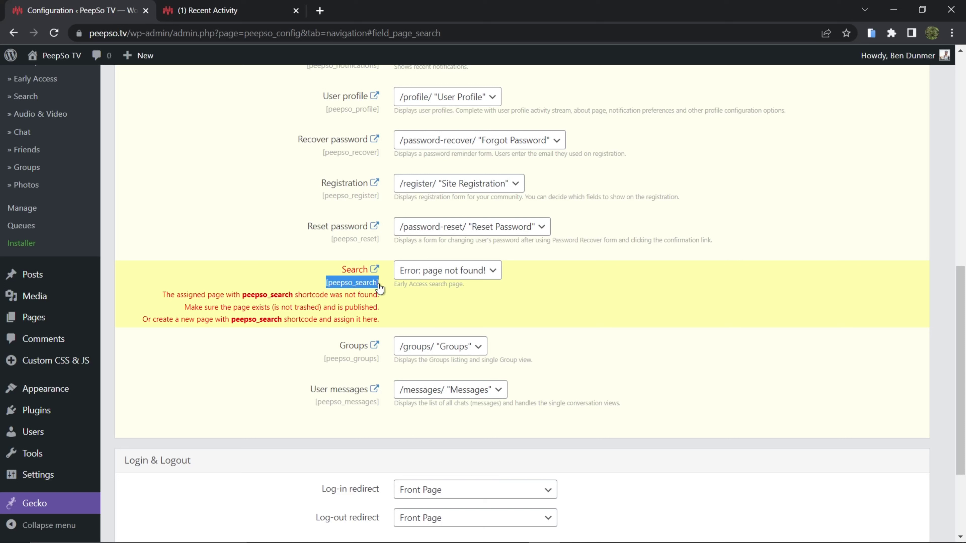
{"action": "mouse_move", "coordinate": [47, 318]}
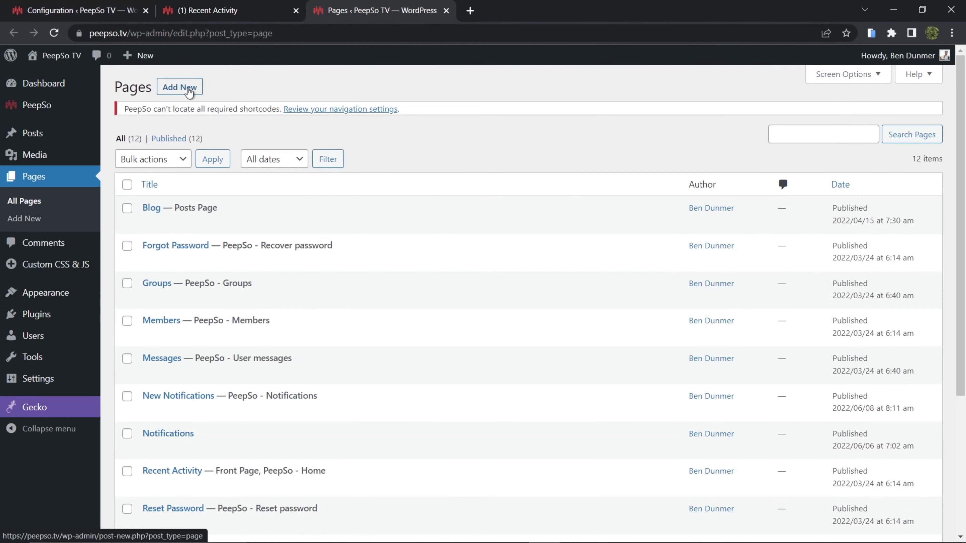
Start a new page and add a Shortcode block containing [peepso_search].
{"action": "left_click", "coordinate": [189, 87]}
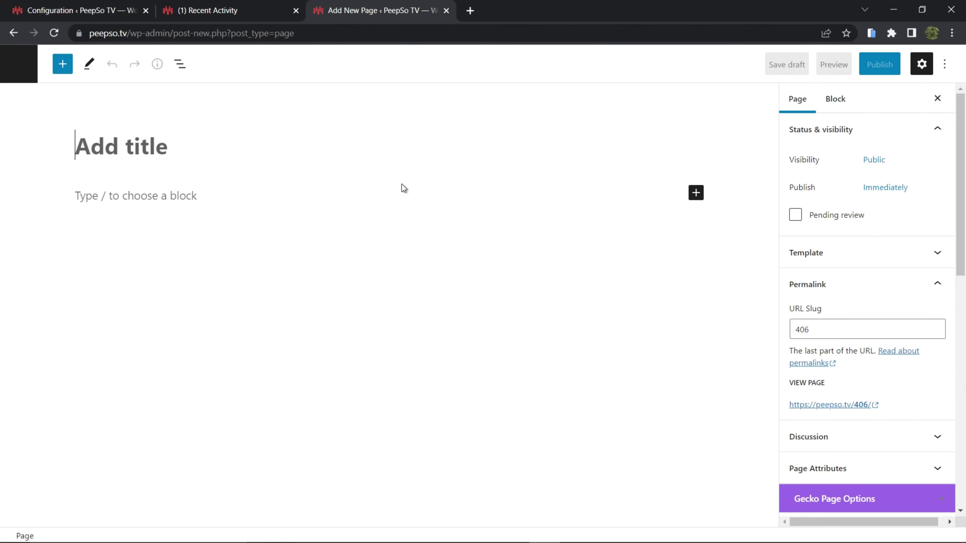
{"action": "left_click", "coordinate": [168, 200]}
{"action": "left_click", "coordinate": [62, 63]}
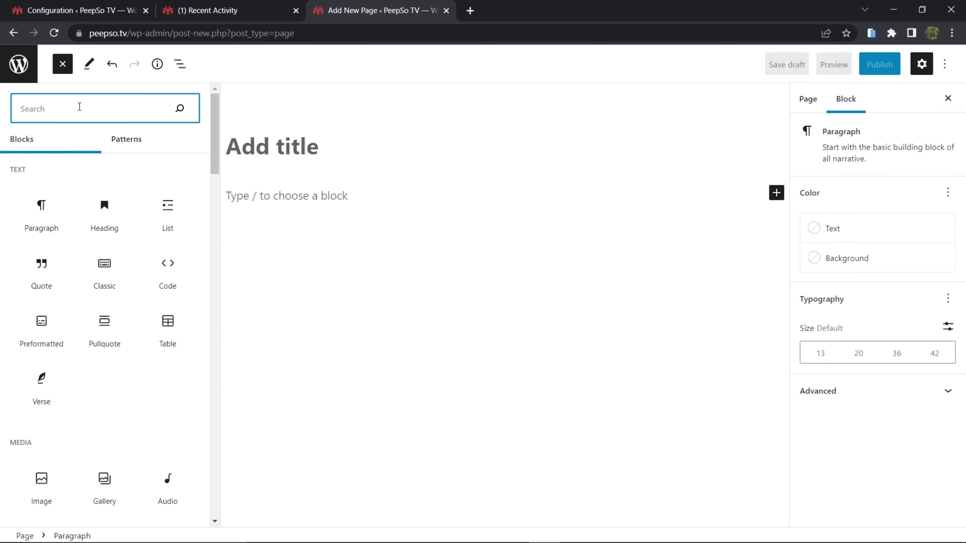
{"action": "type", "text": "short"}
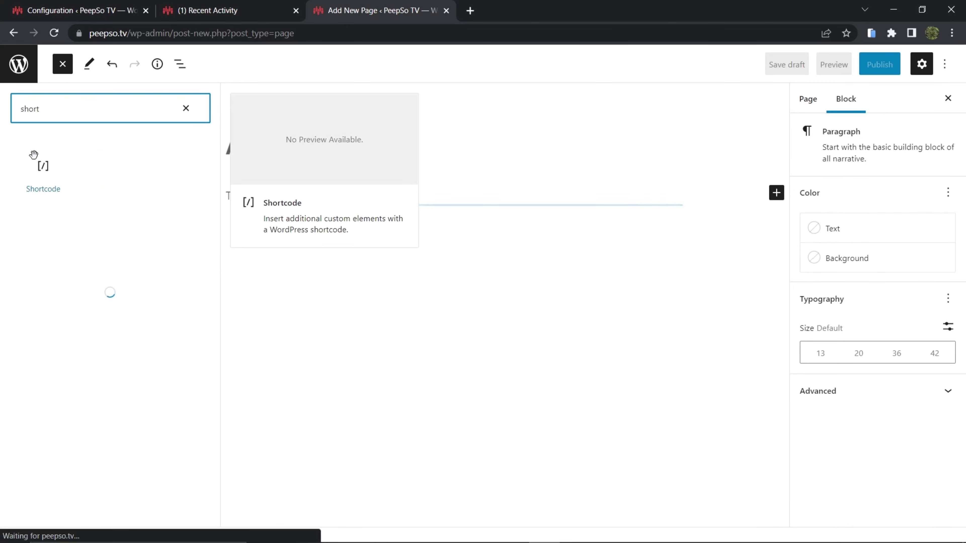
{"action": "key", "text": "Tab"}
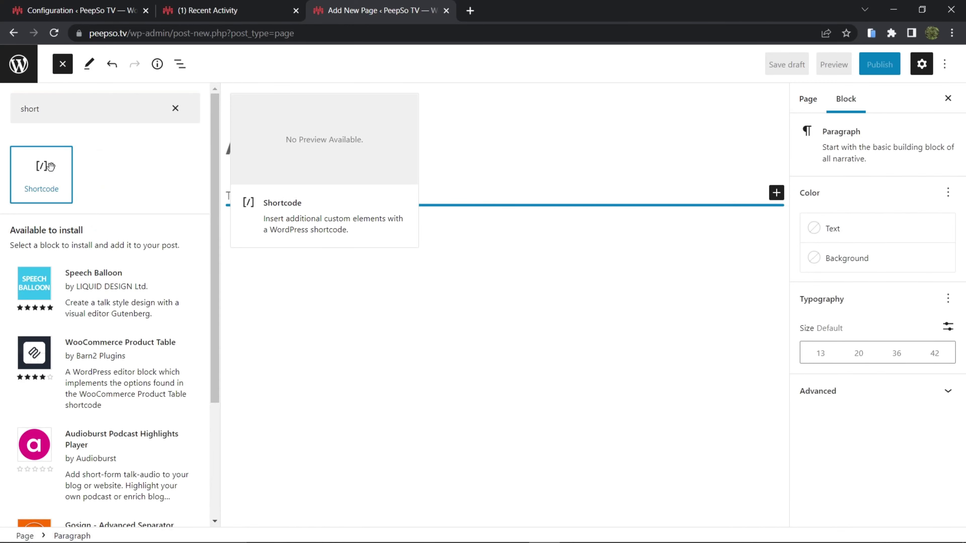
{"action": "left_click_drag", "start_coordinate": [38, 167], "coordinate": [267, 220]}
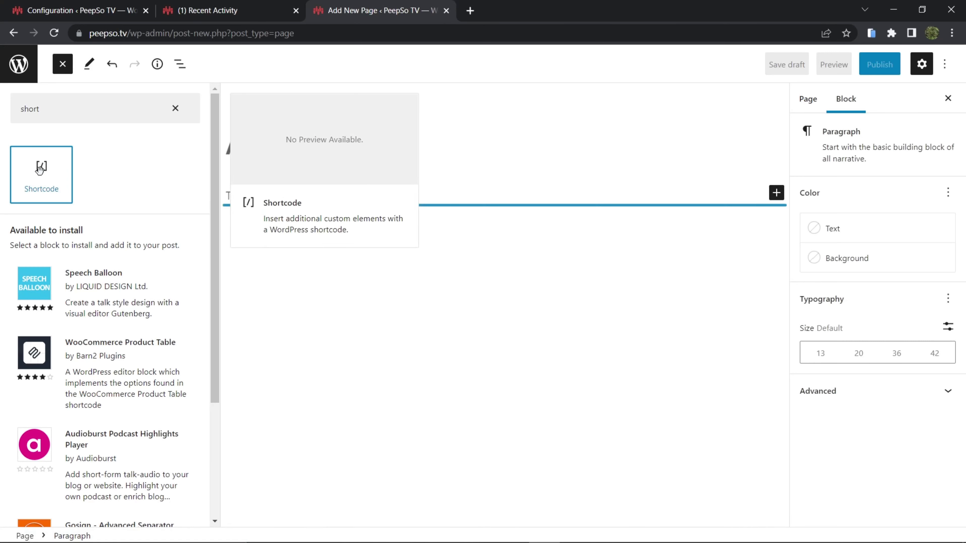
{"action": "left_click", "coordinate": [41, 173]}
{"action": "left_click", "coordinate": [317, 231]}
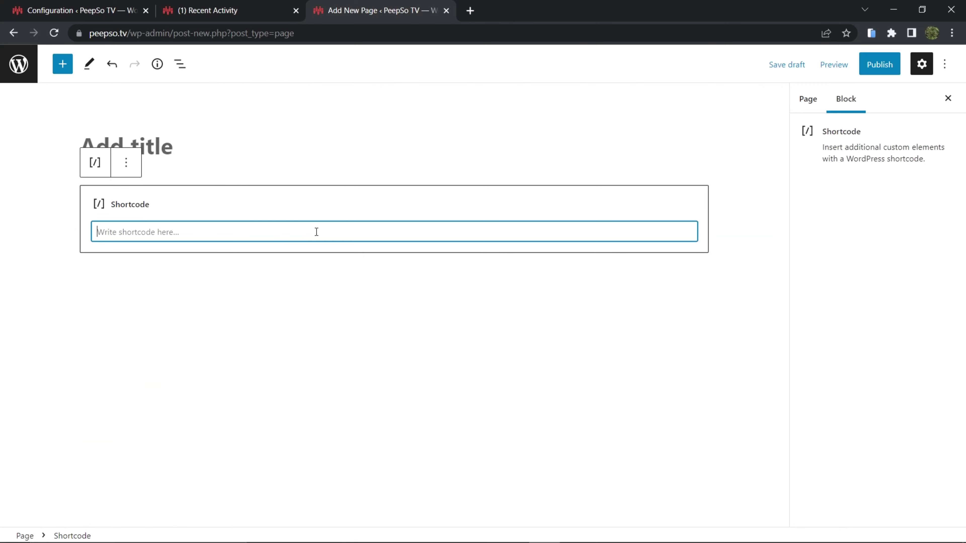
{"action": "type", "text": "["}
Title the page 'Search' and publish it.
{"action": "left_click", "coordinate": [166, 155]}
{"action": "type", "text": "Search"}
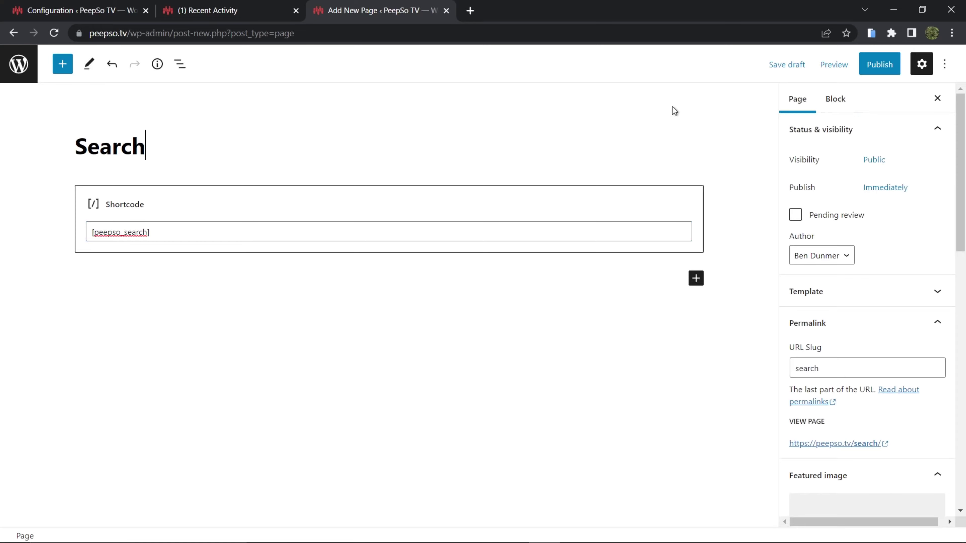
{"action": "left_click", "coordinate": [881, 71]}
{"action": "left_click", "coordinate": [869, 65]}
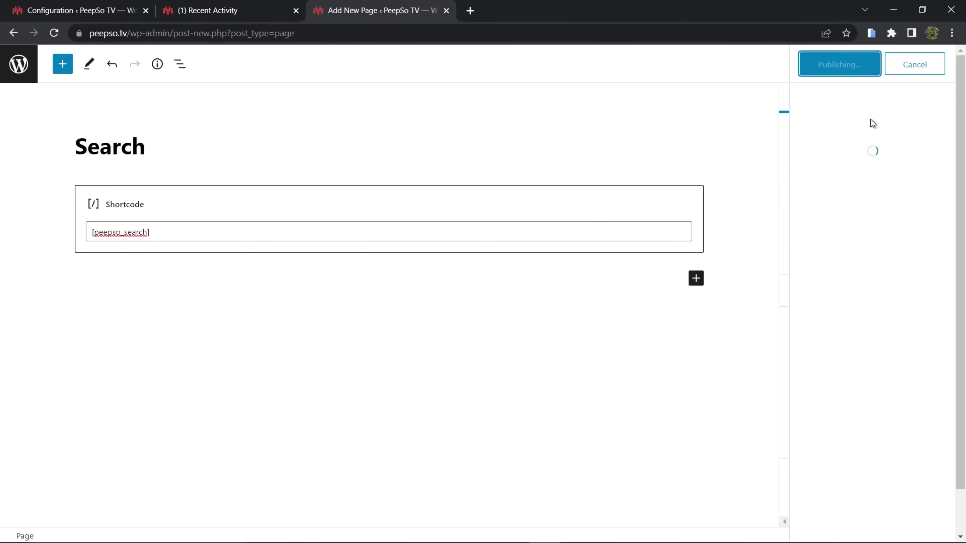
Reload the Navigation settings and choose the /search/ 'Search' page as PeepSo's search page.
{"action": "left_click", "coordinate": [213, 10]}
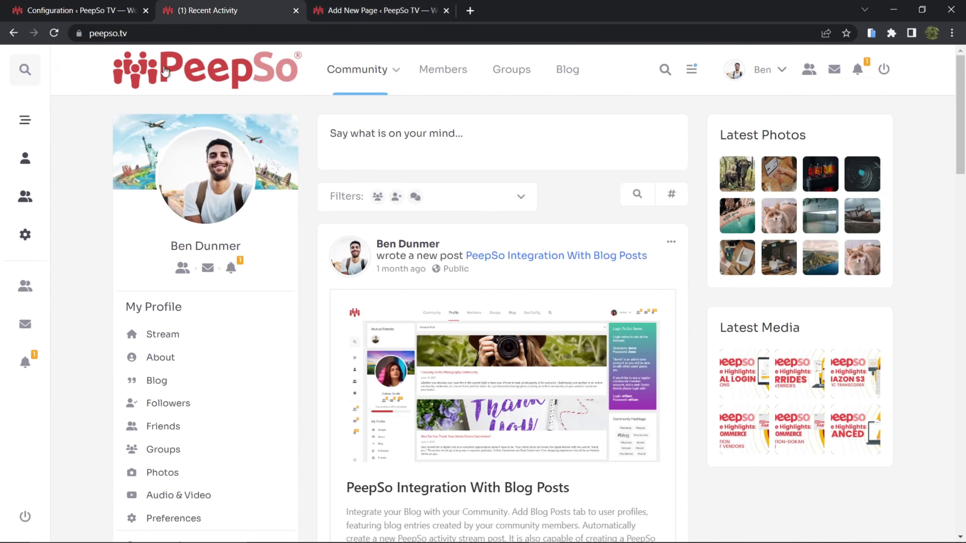
{"action": "left_click", "coordinate": [114, 11]}
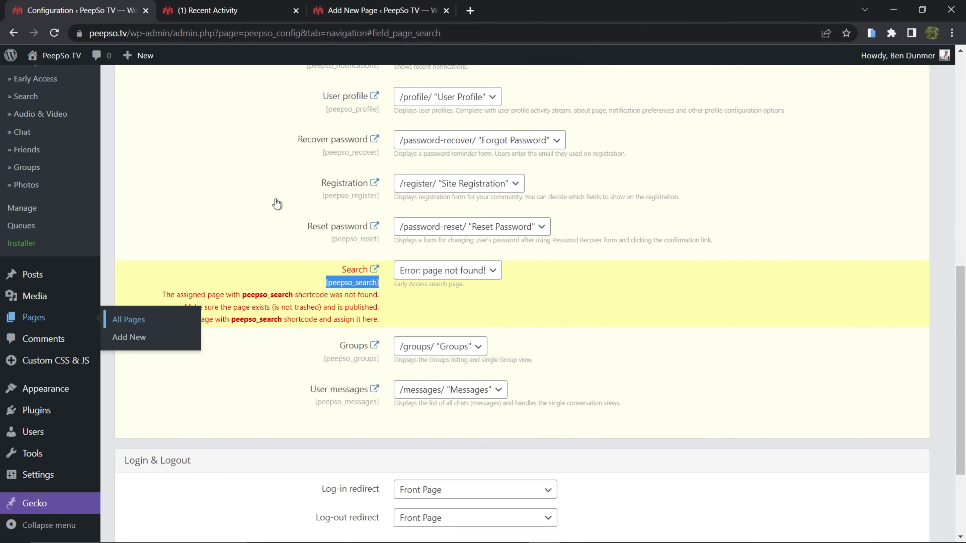
{"action": "scroll", "coordinate": [289, 203], "scroll_direction": "up", "scroll_amount": 8}
{"action": "scroll", "coordinate": [323, 221], "scroll_direction": "down", "scroll_amount": 10}
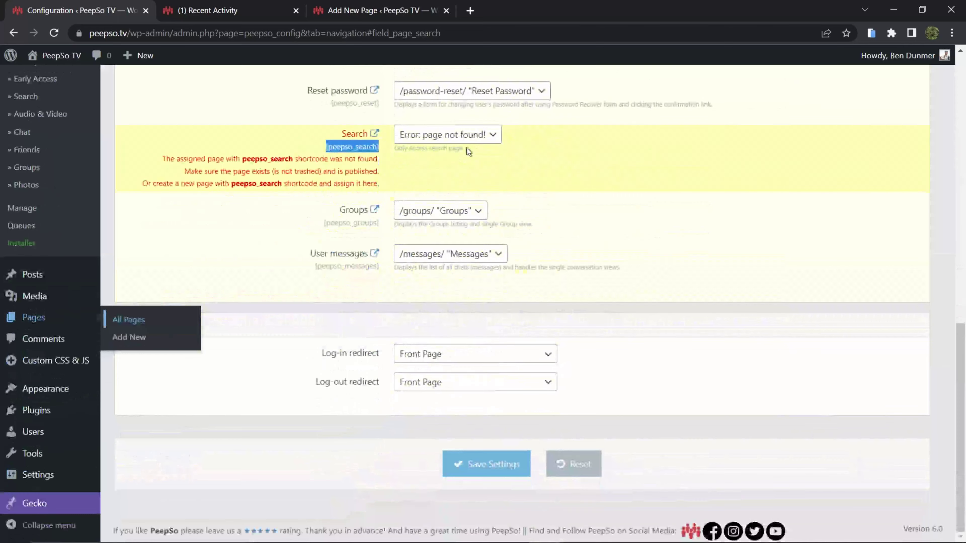
{"action": "left_click", "coordinate": [498, 136]}
{"action": "left_click", "coordinate": [473, 149]}
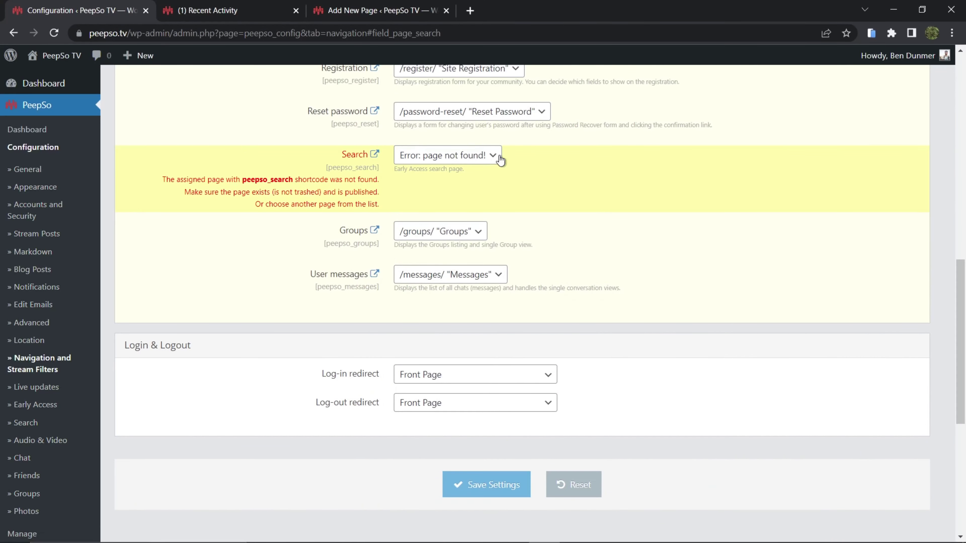
{"action": "left_click", "coordinate": [498, 156]}
{"action": "left_click", "coordinate": [449, 308]}
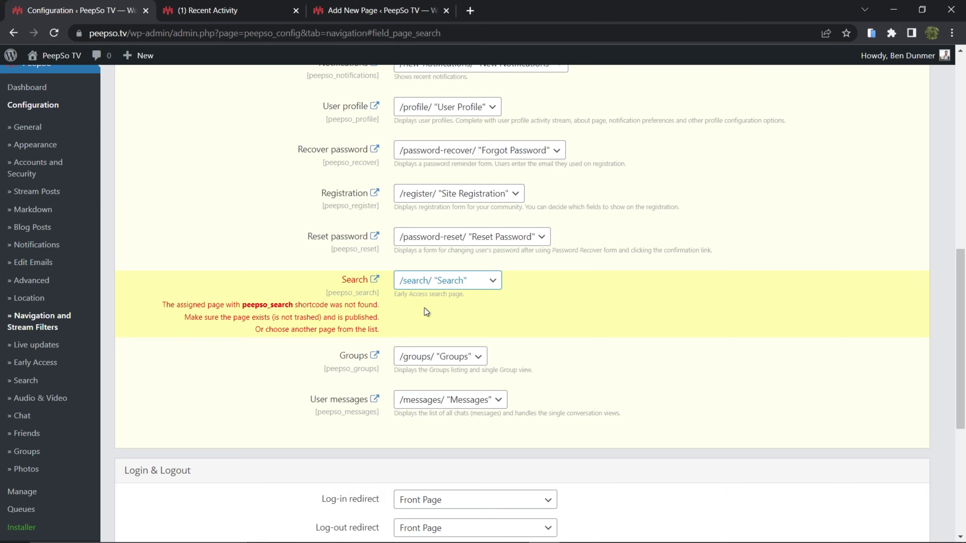
Save the navigation settings and reload to confirm the page-not-found error is gone.
{"action": "scroll", "coordinate": [376, 323], "scroll_direction": "down", "scroll_amount": 4}
{"action": "left_click", "coordinate": [472, 466]}
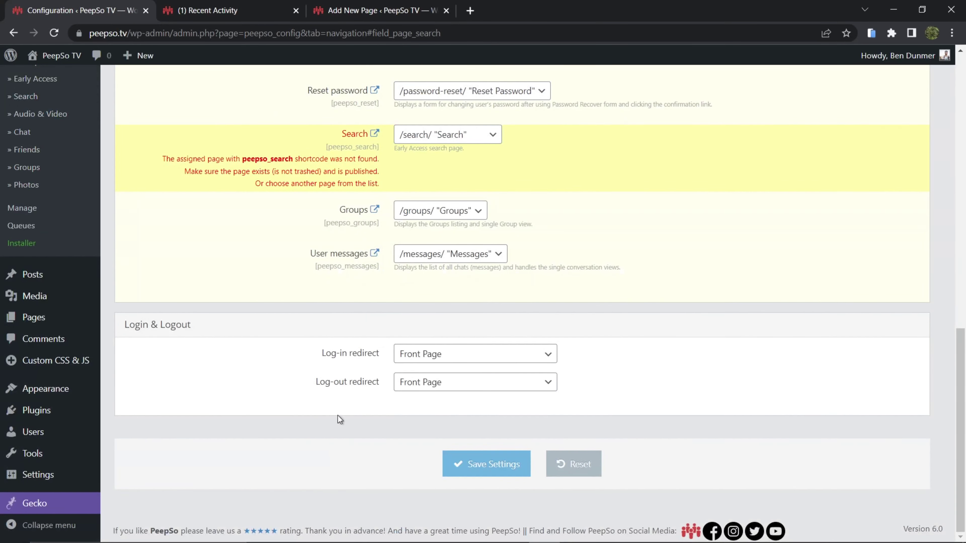
{"action": "scroll", "coordinate": [369, 386], "scroll_direction": "up", "scroll_amount": 15}
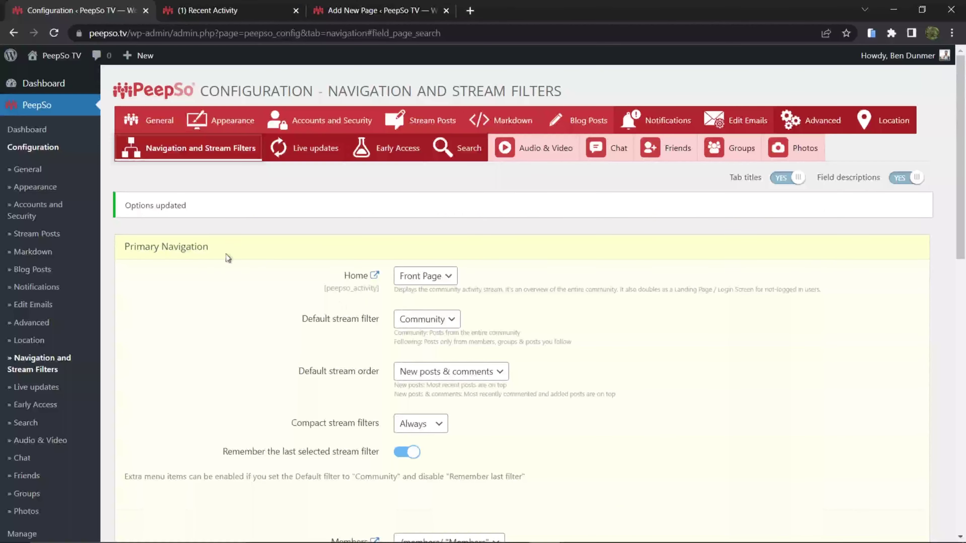
{"action": "left_click", "coordinate": [54, 33]}
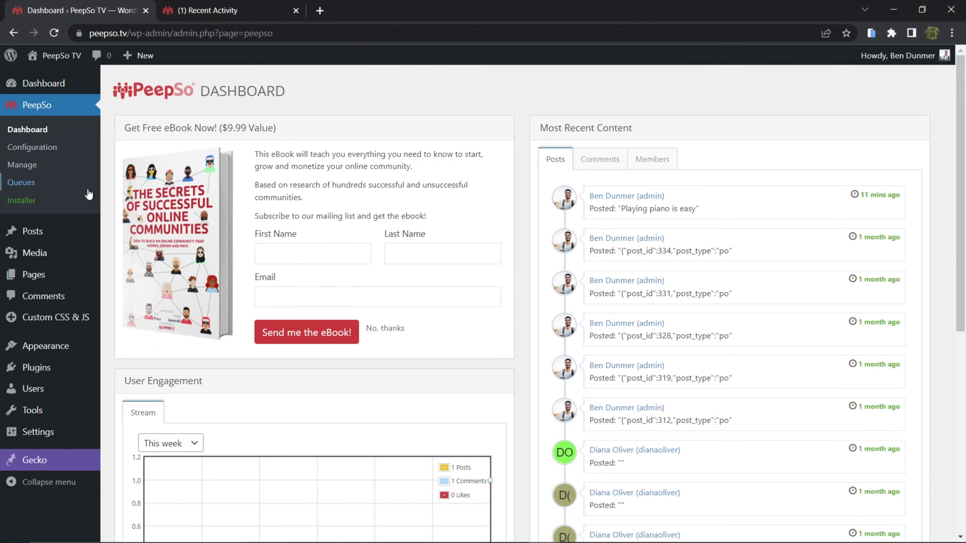
Open PeepSo's Configuration page from the admin submenu.
{"action": "left_click", "coordinate": [37, 146]}
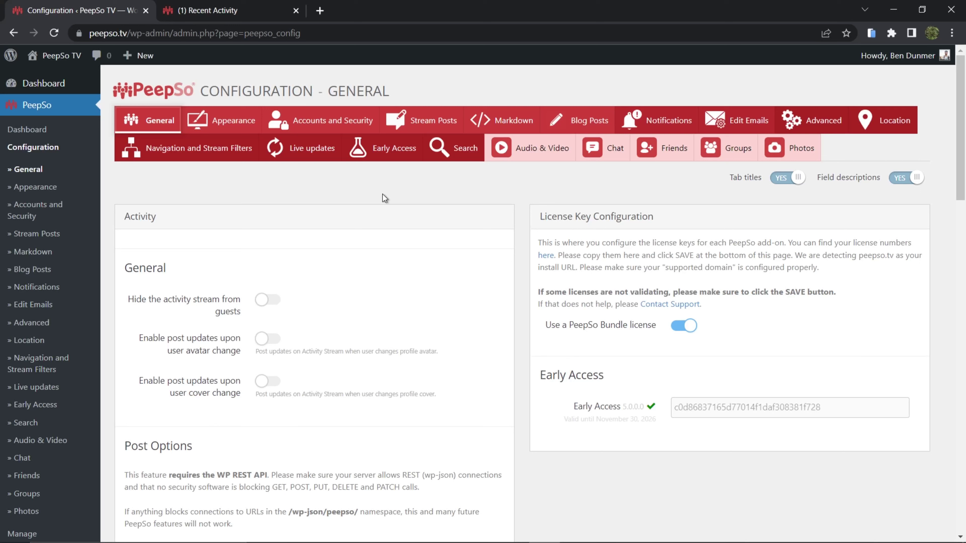
On the Search tab, turn on images in search results and showing empty sections.
{"action": "left_click", "coordinate": [464, 148]}
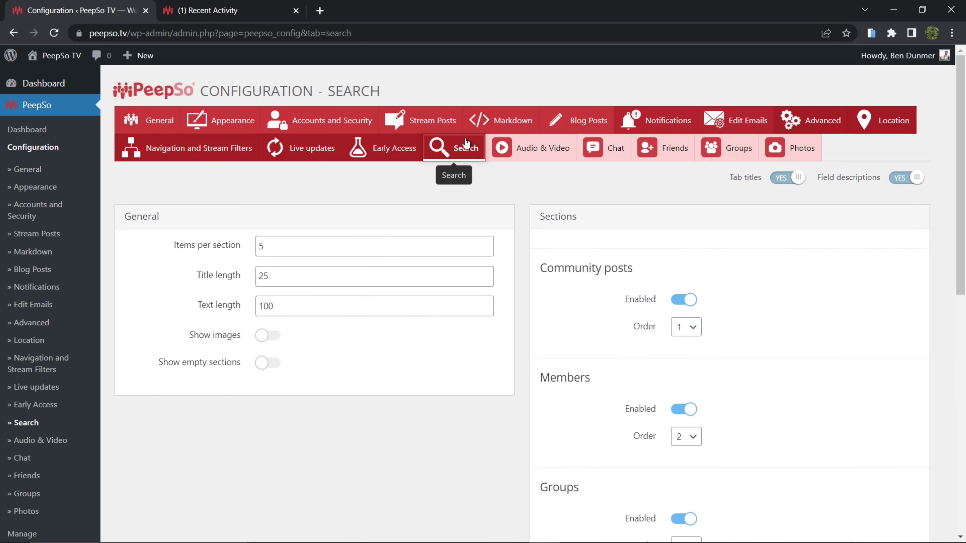
{"action": "left_click", "coordinate": [266, 336]}
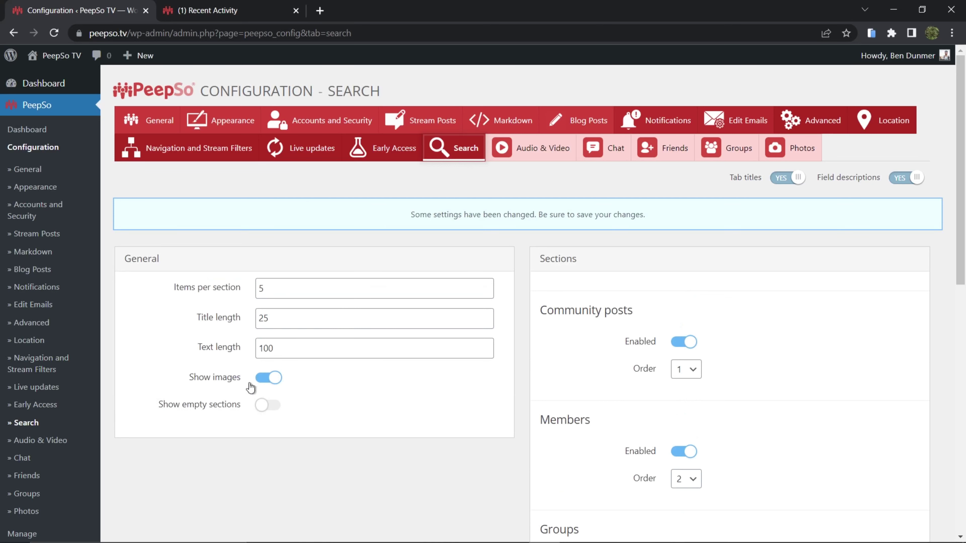
{"action": "scroll", "coordinate": [325, 391], "scroll_direction": "down", "scroll_amount": 2}
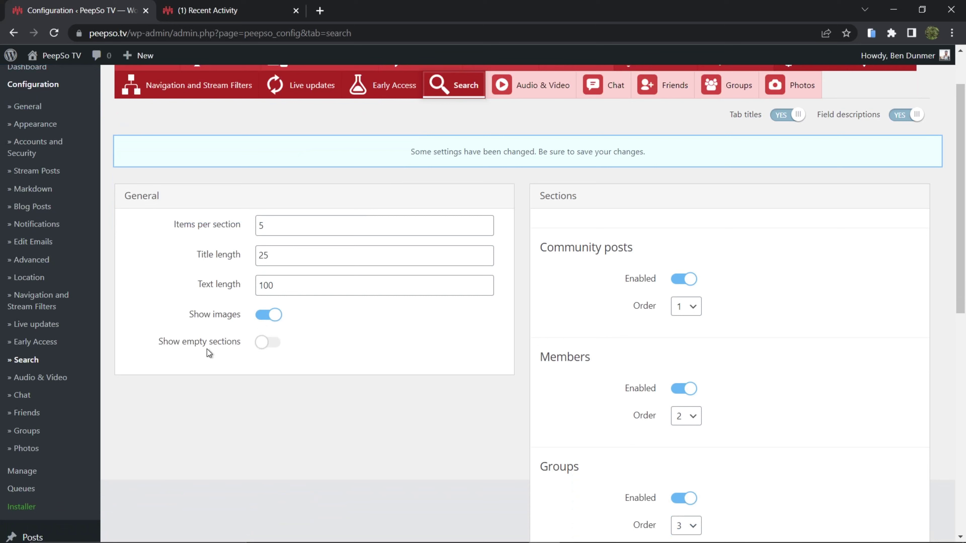
{"action": "left_click", "coordinate": [265, 349]}
Work through the search section entries down to the Posts section.
{"action": "left_click_drag", "start_coordinate": [540, 245], "coordinate": [664, 249]}
{"action": "scroll", "coordinate": [802, 304], "scroll_direction": "down", "scroll_amount": 1}
{"action": "scroll", "coordinate": [802, 304], "scroll_direction": "down", "scroll_amount": 3}
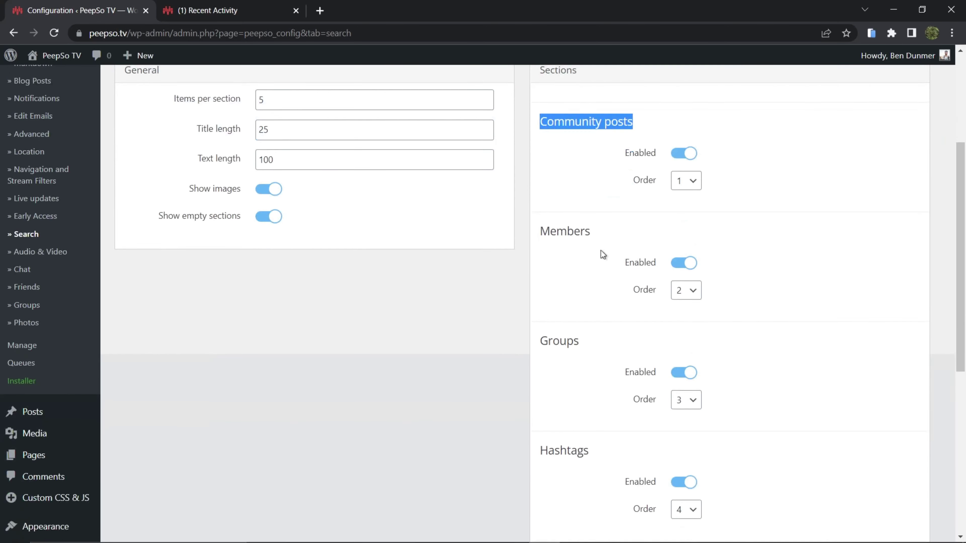
{"action": "left_click_drag", "start_coordinate": [601, 250], "coordinate": [539, 232]}
{"action": "left_click_drag", "start_coordinate": [585, 348], "coordinate": [530, 347]}
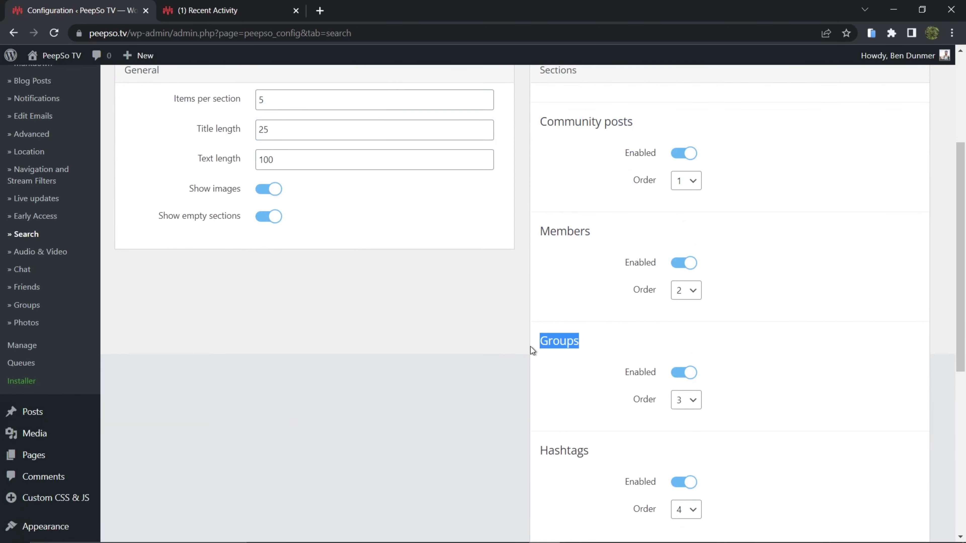
{"action": "scroll", "coordinate": [626, 390], "scroll_direction": "down", "scroll_amount": 5}
{"action": "left_click_drag", "start_coordinate": [602, 280], "coordinate": [539, 266]}
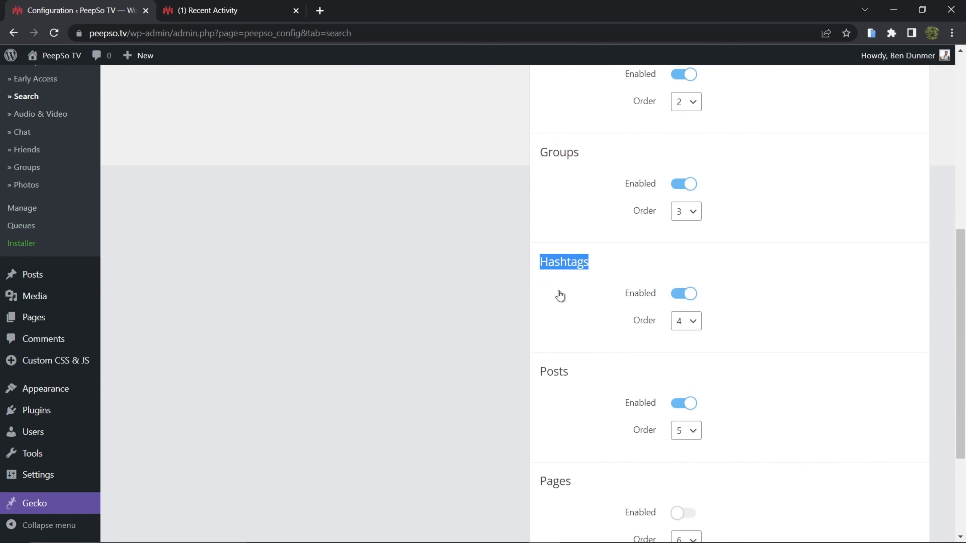
{"action": "left_click_drag", "start_coordinate": [571, 374], "coordinate": [539, 376]}
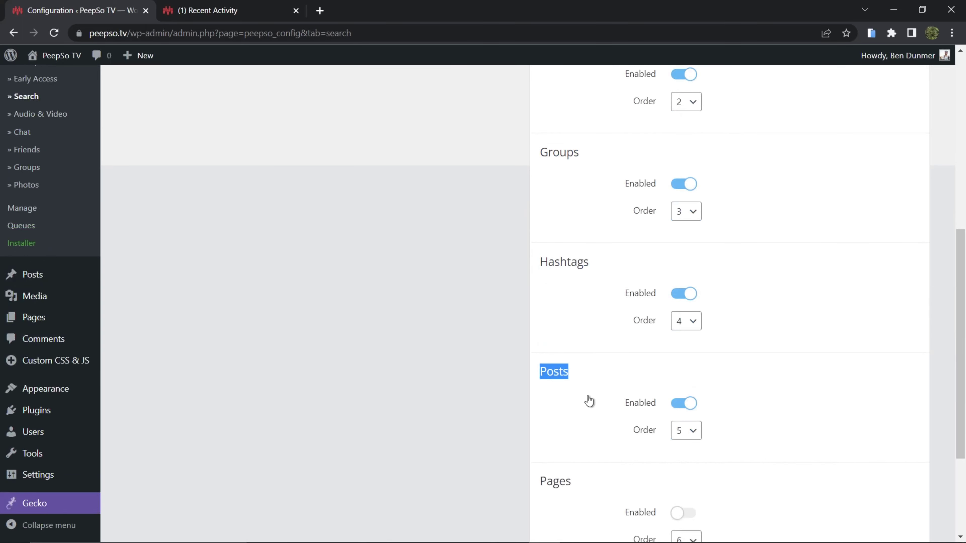
{"action": "scroll", "coordinate": [586, 376], "scroll_direction": "down", "scroll_amount": 3}
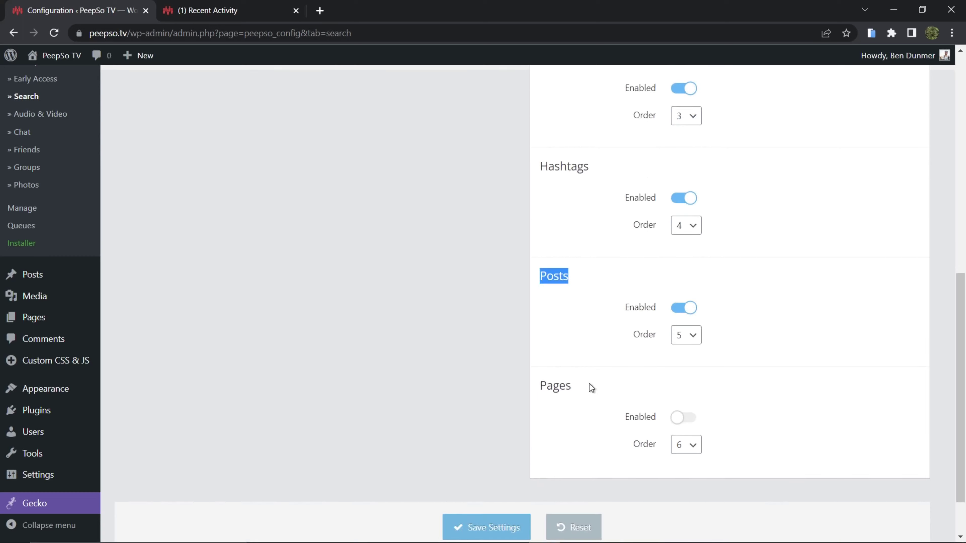
{"action": "left_click_drag", "start_coordinate": [586, 361], "coordinate": [539, 356]}
Toggle the Pages section on and back off, leaving it disabled, and save the search settings.
{"action": "left_click", "coordinate": [690, 389]}
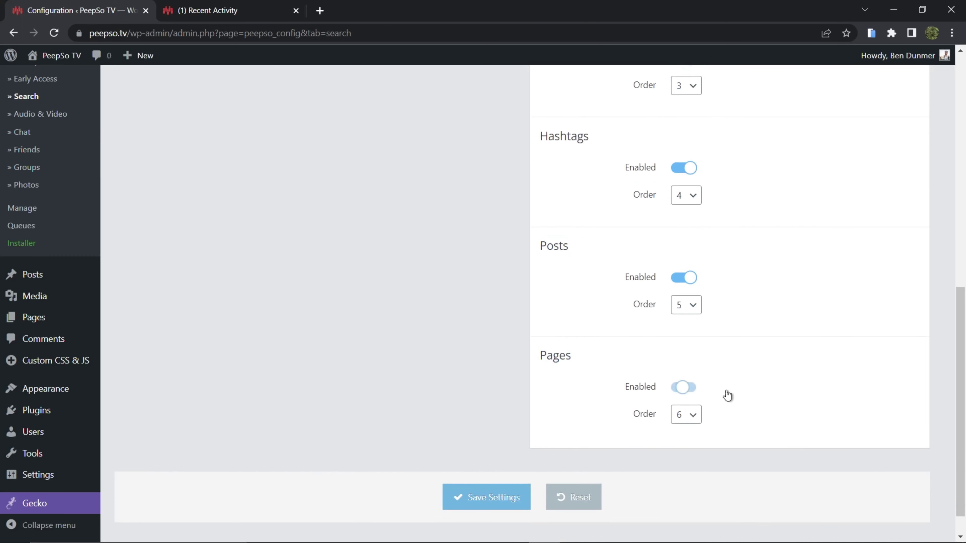
{"action": "left_click", "coordinate": [685, 394]}
{"action": "left_click", "coordinate": [460, 505]}
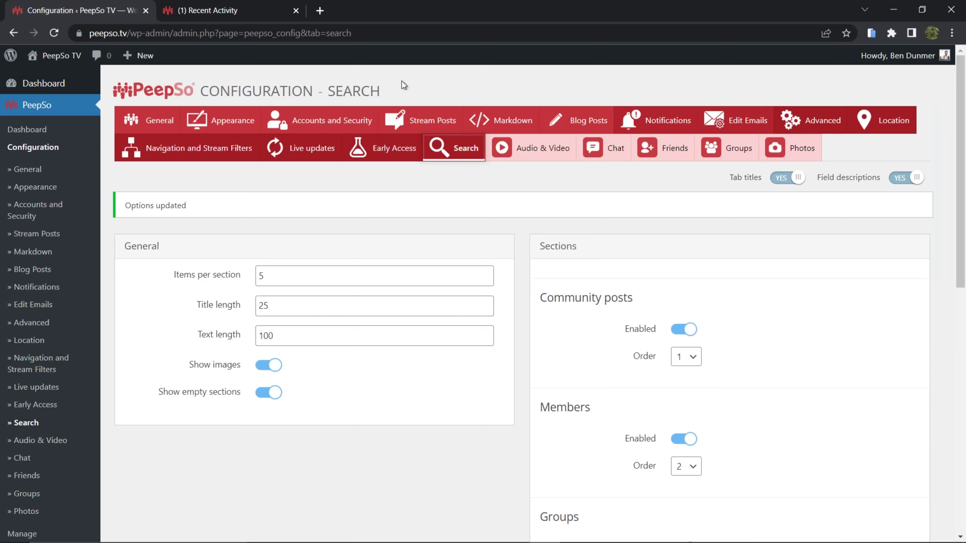
Search the community site for 'Diana', listing two matching members, then go back to the configuration.
{"action": "left_click", "coordinate": [228, 10]}
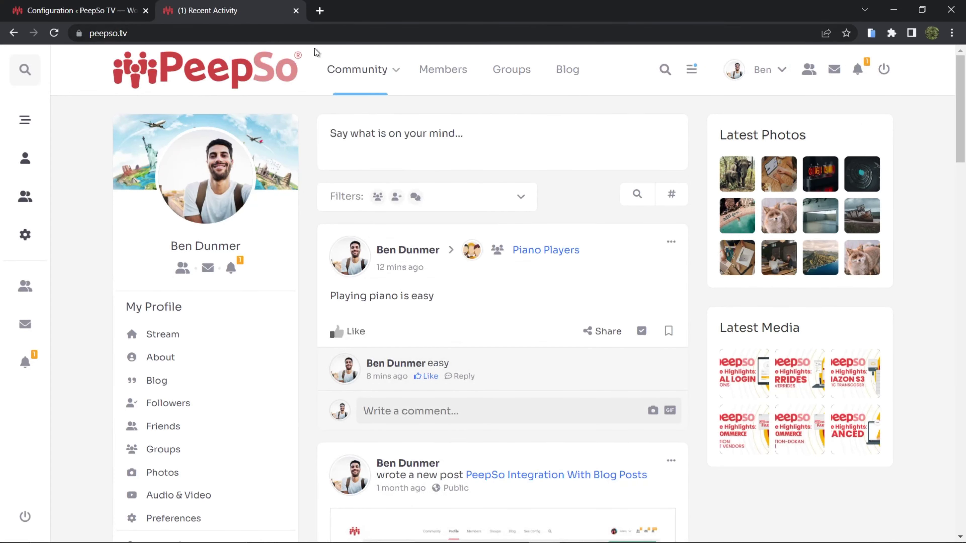
{"action": "left_click", "coordinate": [665, 70]}
{"action": "left_click", "coordinate": [412, 73]}
{"action": "type", "text": "Din"}
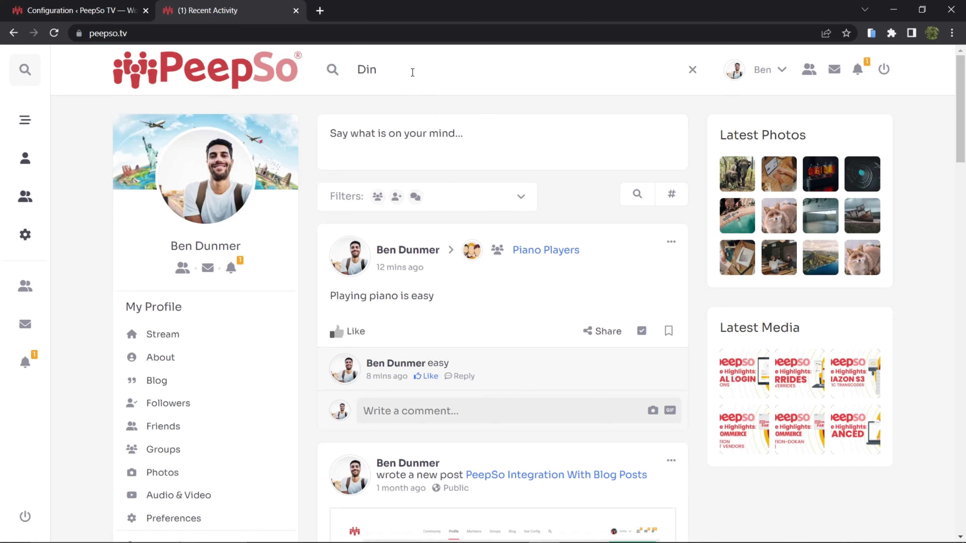
{"action": "key", "text": "BackSpace"}
{"action": "type", "text": "ana"}
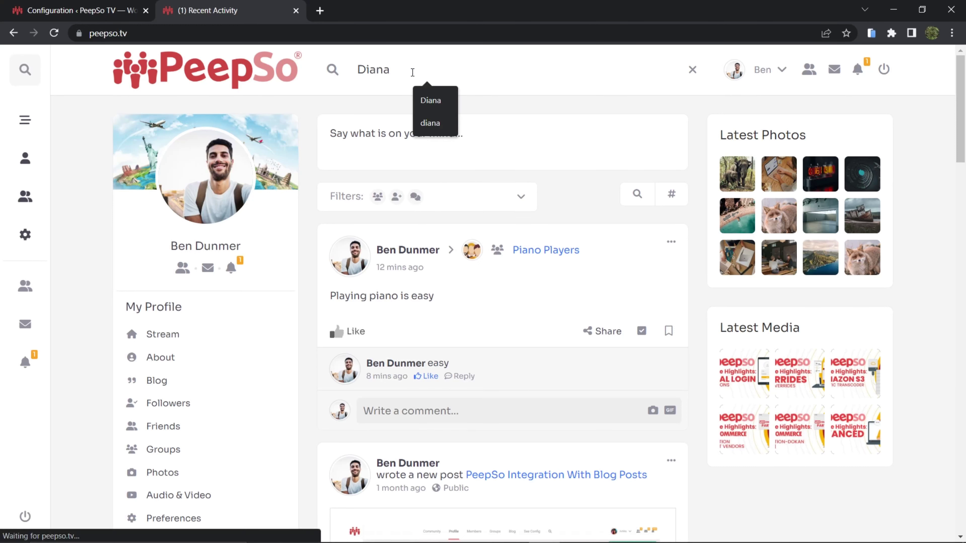
{"action": "key", "text": "Return"}
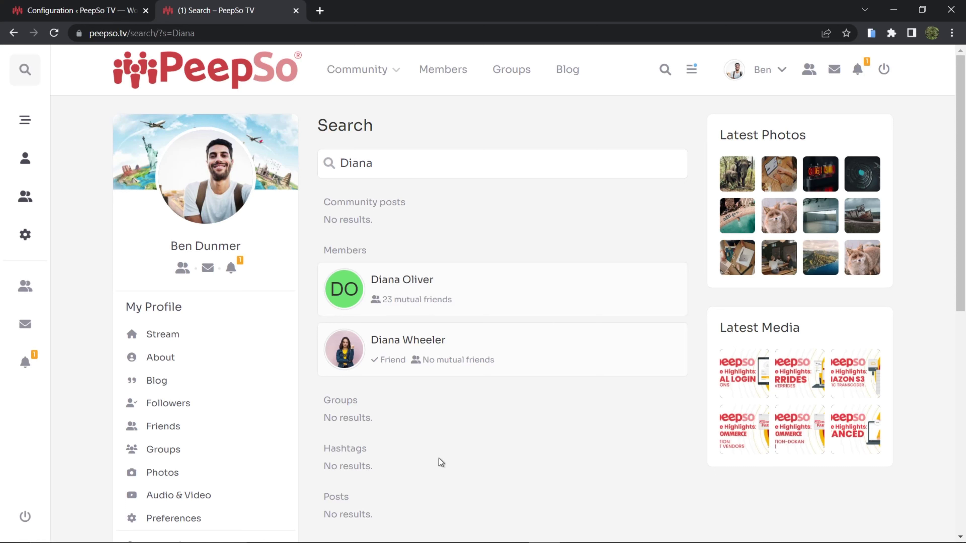
{"action": "left_click", "coordinate": [109, 12]}
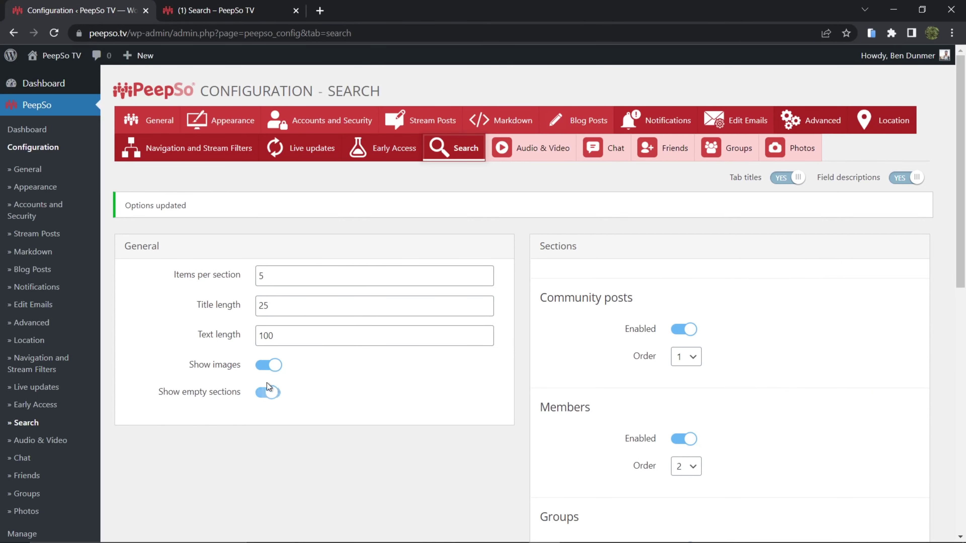
Turn off showing empty search sections and save the settings.
{"action": "left_click", "coordinate": [266, 392]}
{"action": "scroll", "coordinate": [448, 391], "scroll_direction": "down", "scroll_amount": 10}
{"action": "scroll", "coordinate": [467, 396], "scroll_direction": "down", "scroll_amount": 3}
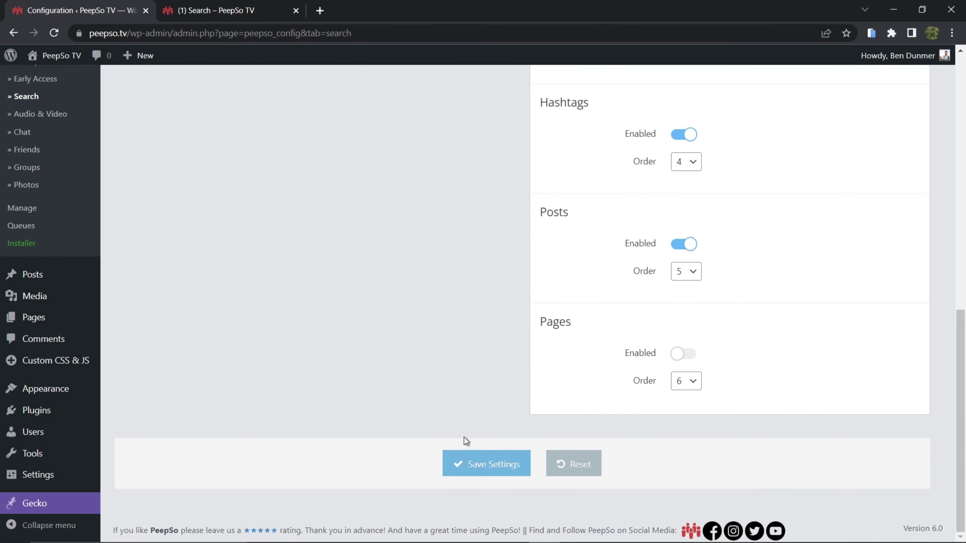
{"action": "left_click", "coordinate": [474, 463]}
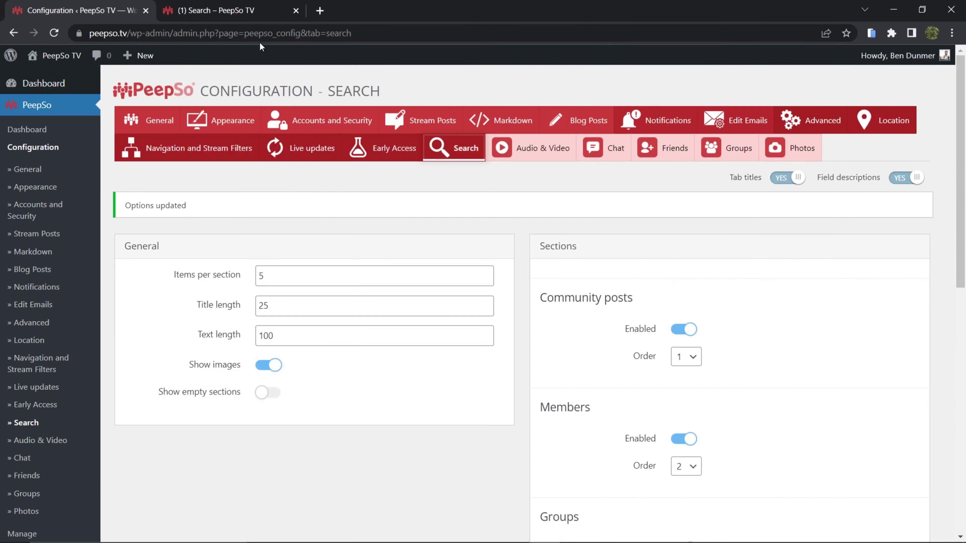
Reload the 'Diana' search results so only the Members section appears.
{"action": "left_click", "coordinate": [228, 11]}
{"action": "left_click", "coordinate": [250, 34]}
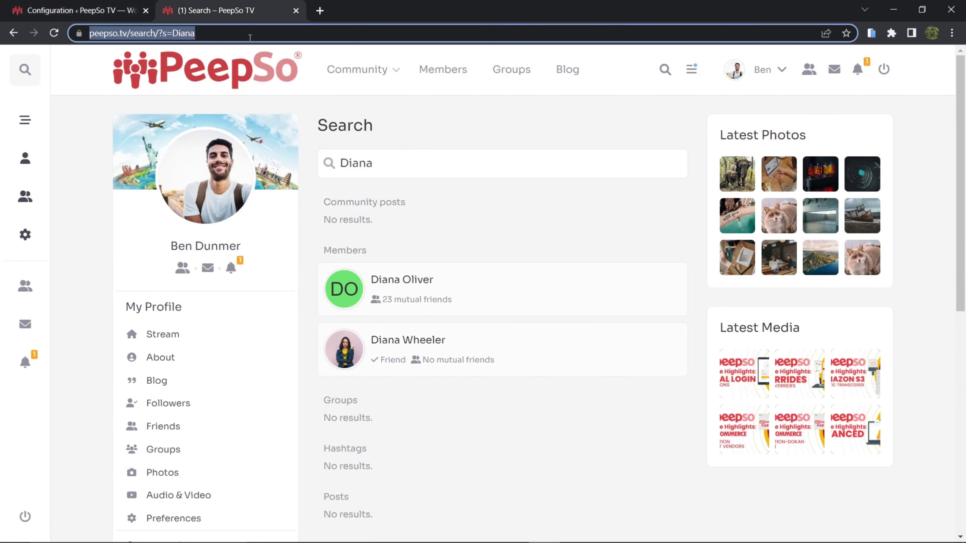
{"action": "key", "text": "Return"}
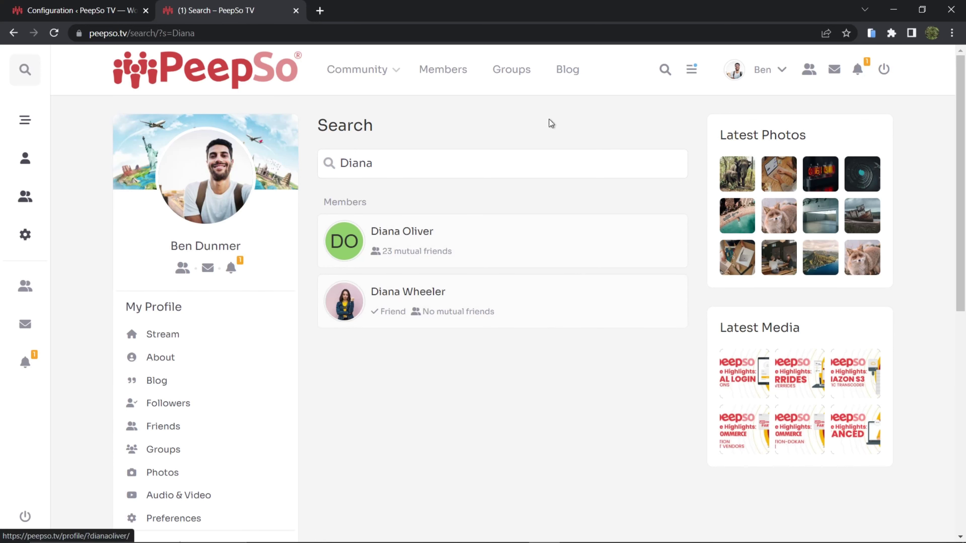
{"action": "left_click", "coordinate": [105, 10]}
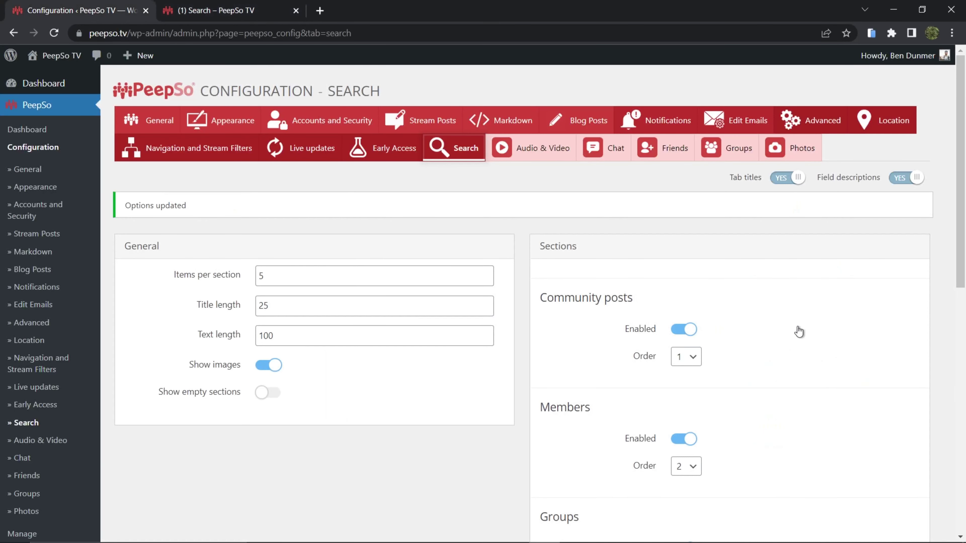
Open the community Groups page showing Piano Players and PeepSo Feature Highlights.
{"action": "scroll", "coordinate": [798, 331], "scroll_direction": "down", "scroll_amount": 3}
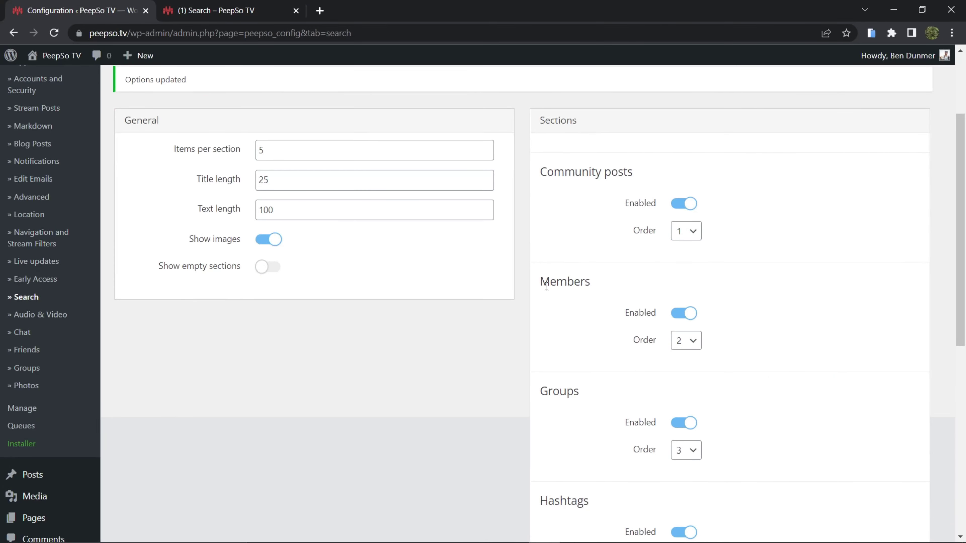
{"action": "scroll", "coordinate": [646, 395], "scroll_direction": "down", "scroll_amount": 3}
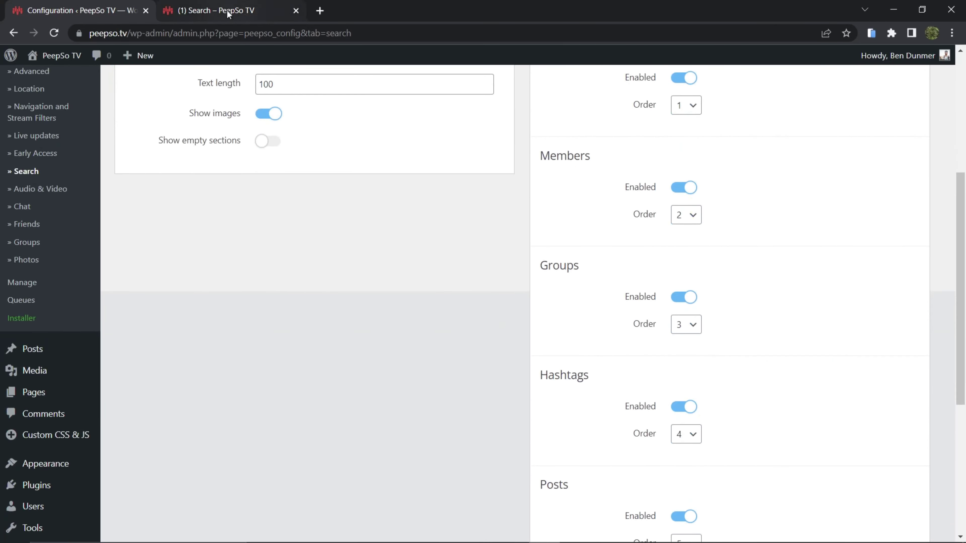
{"action": "left_click", "coordinate": [228, 10]}
{"action": "left_click", "coordinate": [512, 72]}
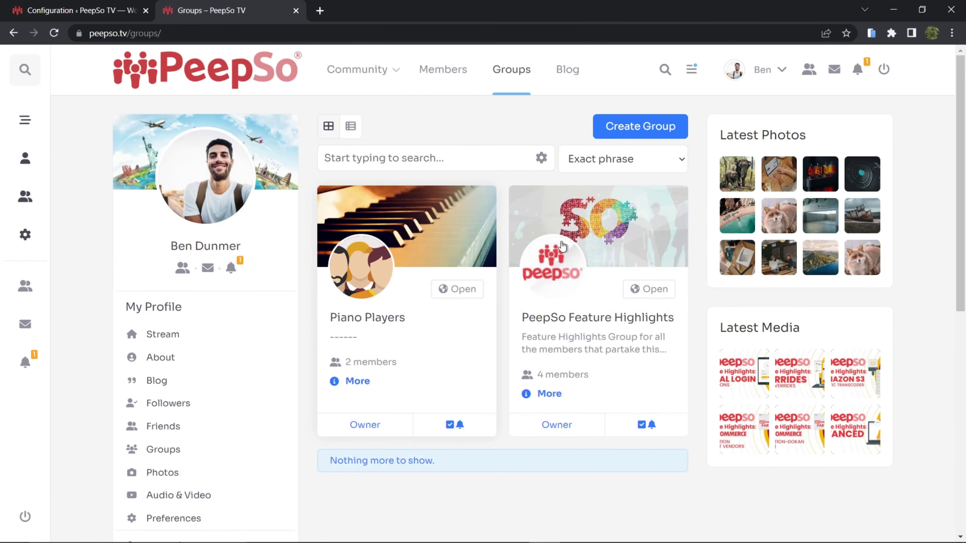
Search the community site for 'players'.
{"action": "left_click", "coordinate": [673, 70]}
{"action": "left_click", "coordinate": [422, 71]}
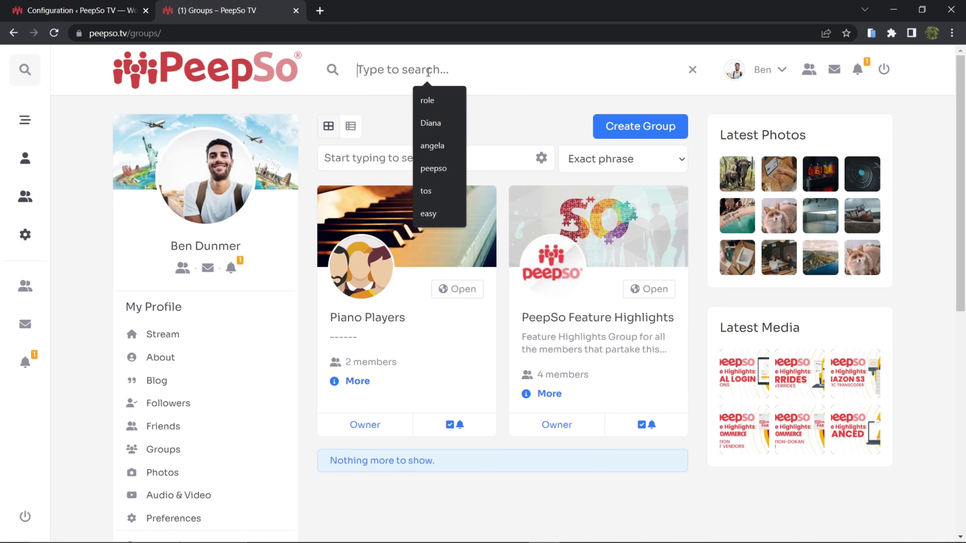
{"action": "type", "text": "players"}
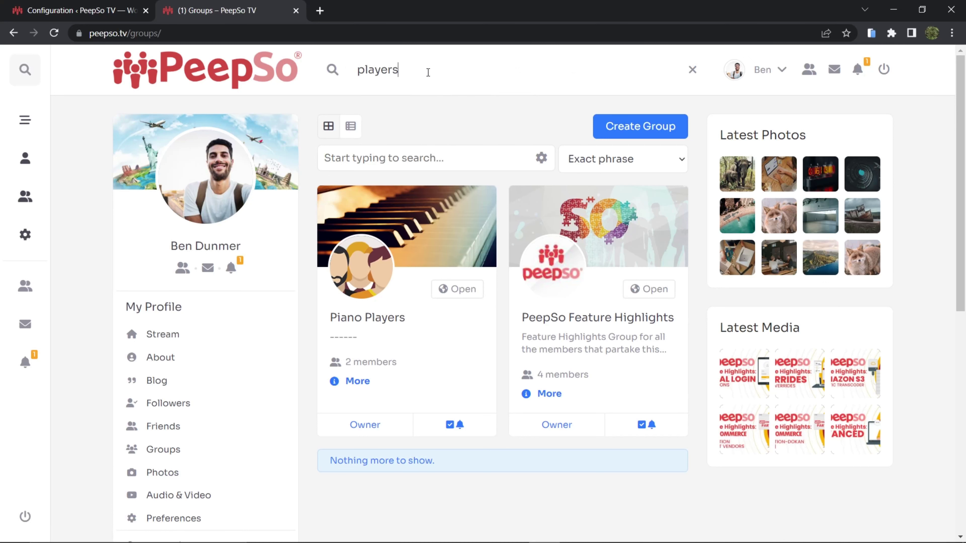
{"action": "key", "text": "Return"}
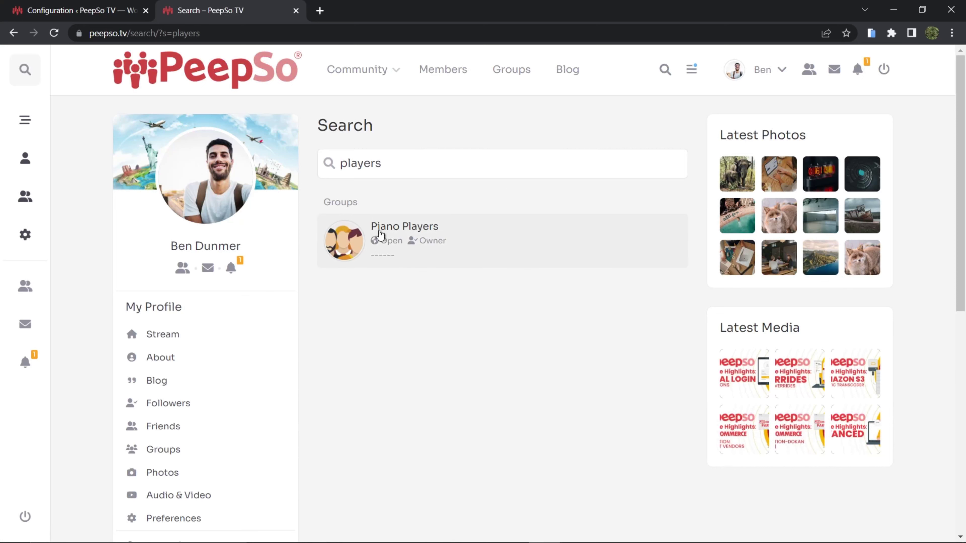
Replace the query with 'piano' to find the Piano Players group and one post.
{"action": "left_click", "coordinate": [666, 70]}
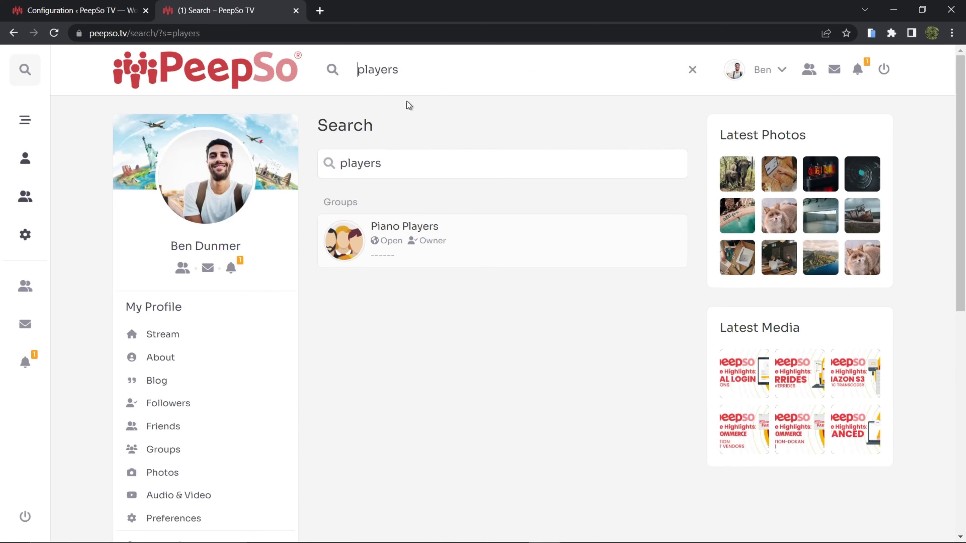
{"action": "double_click", "coordinate": [407, 70]}
{"action": "type", "text": "piano"}
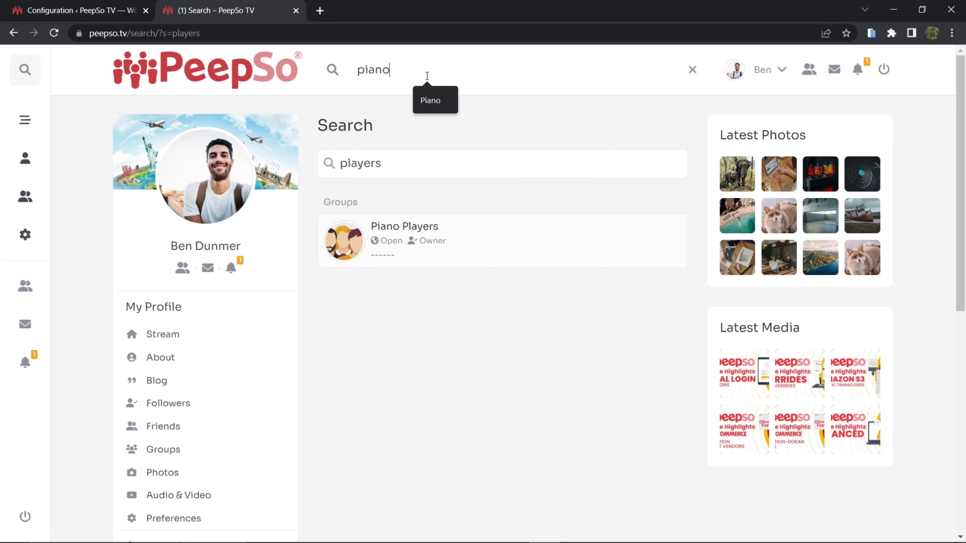
{"action": "key", "text": "Return"}
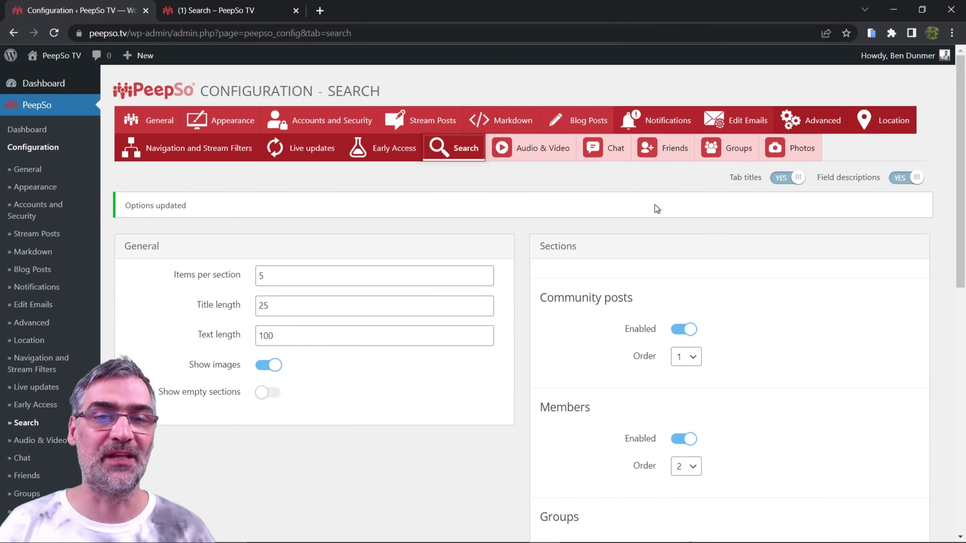
Open the Early Access tab and scroll through its list of beta features.
{"action": "left_click", "coordinate": [387, 149]}
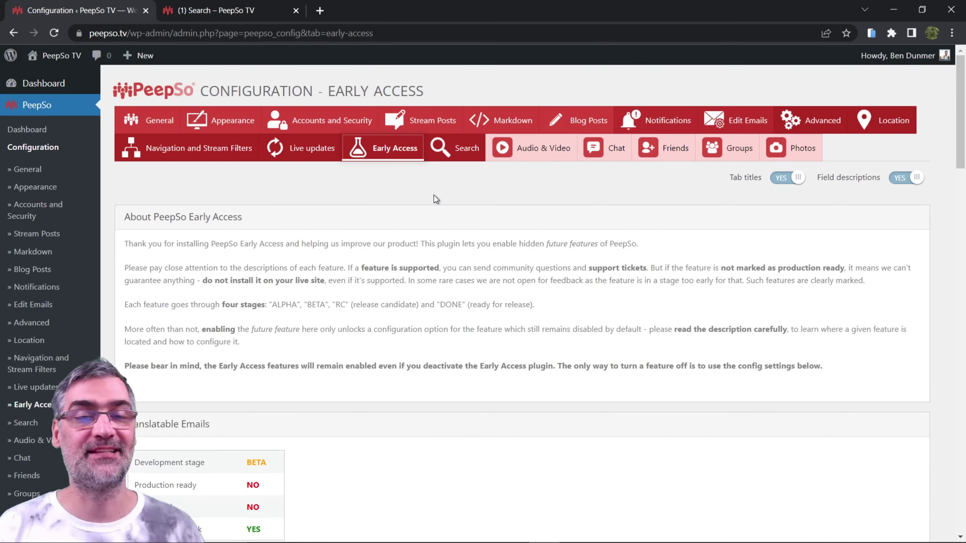
{"action": "scroll", "coordinate": [436, 197], "scroll_direction": "down", "scroll_amount": 8}
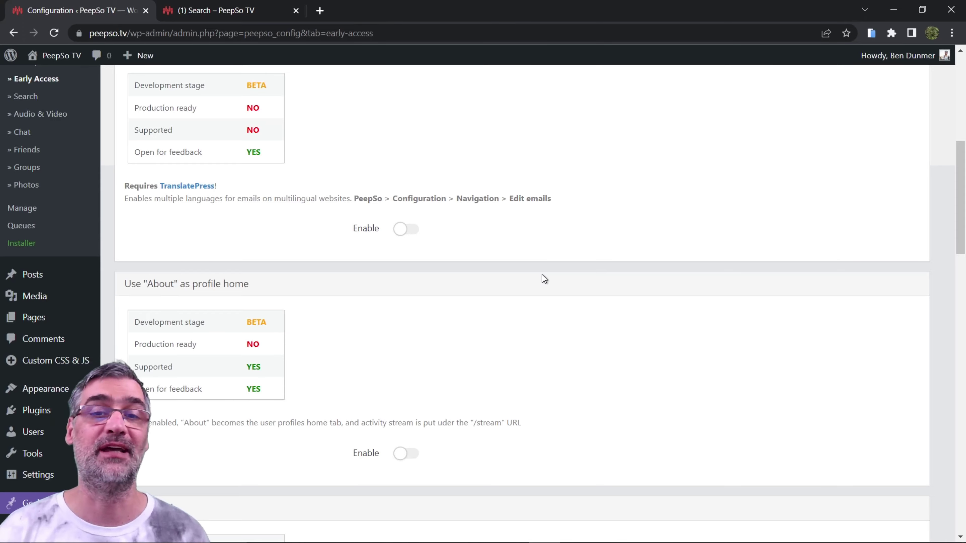
{"action": "scroll", "coordinate": [490, 263], "scroll_direction": "up", "scroll_amount": 10}
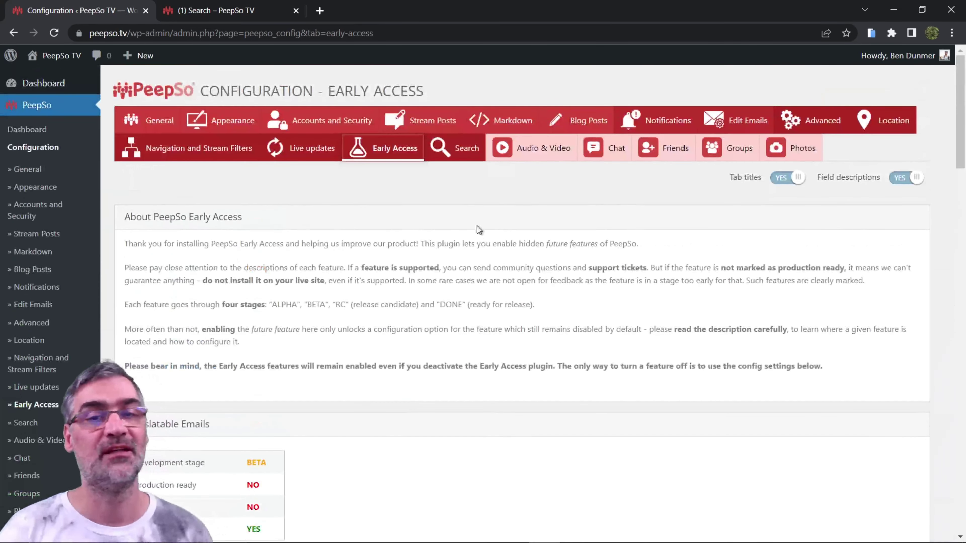